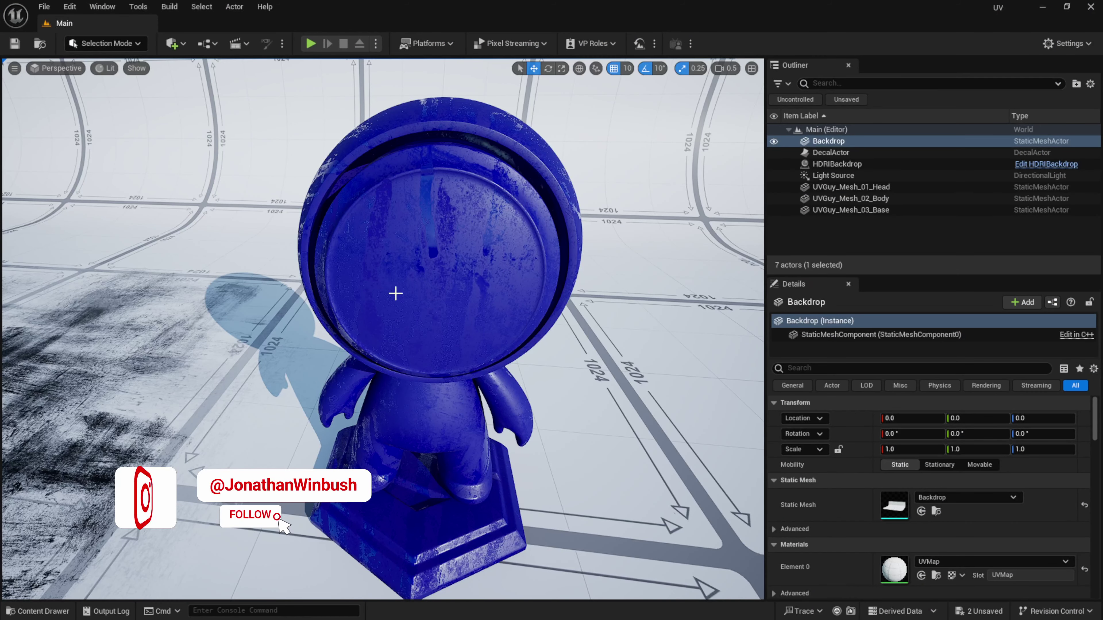
{"action": "right_click_drag", "start_coordinate": [395, 293], "coordinate": [463, 291]}
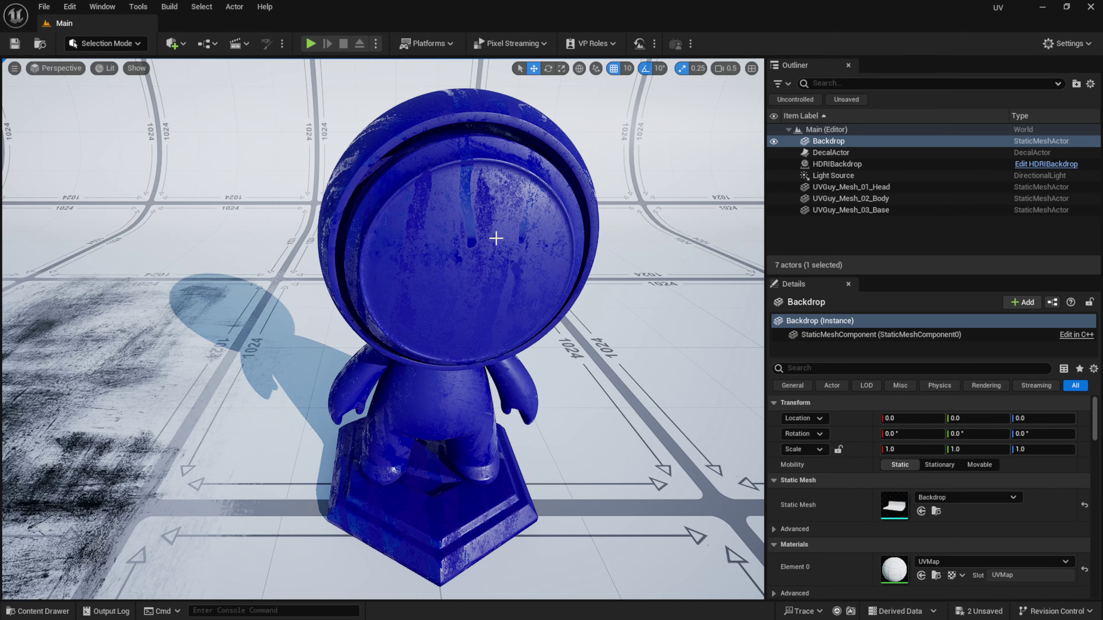
{"action": "right_click_drag", "start_coordinate": [495, 238], "coordinate": [341, 284]}
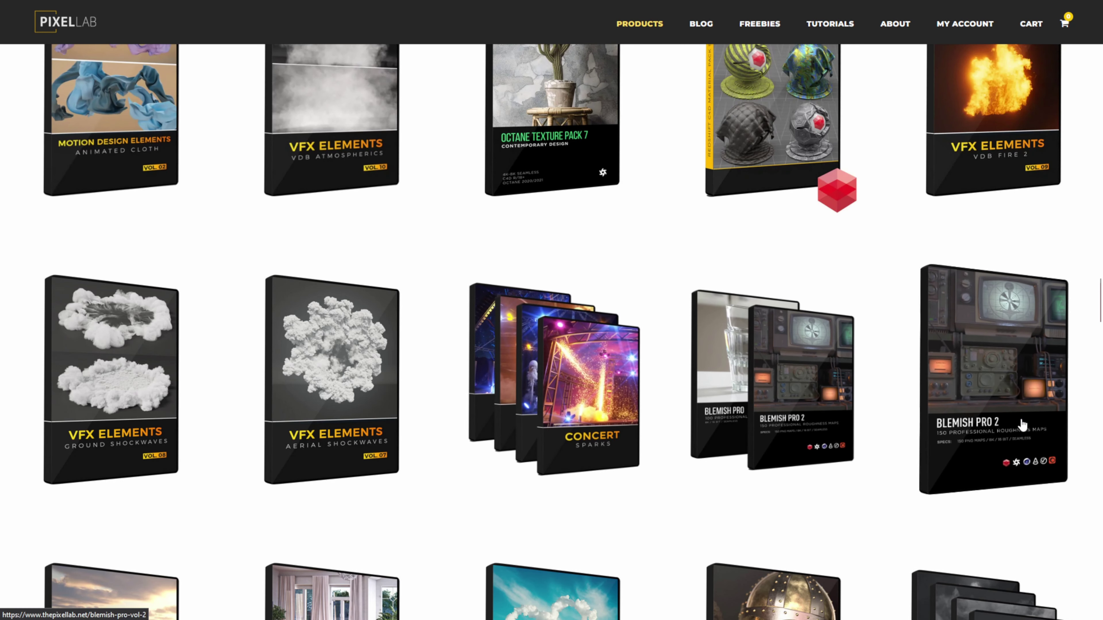
- Open the Blemish Pro 2 product page in the Pixel Lab store and look through its description and sample images
{"action": "left_click", "coordinate": [1023, 425]}
{"action": "scroll", "coordinate": [891, 415], "scroll_direction": "down", "scroll_amount": 5}
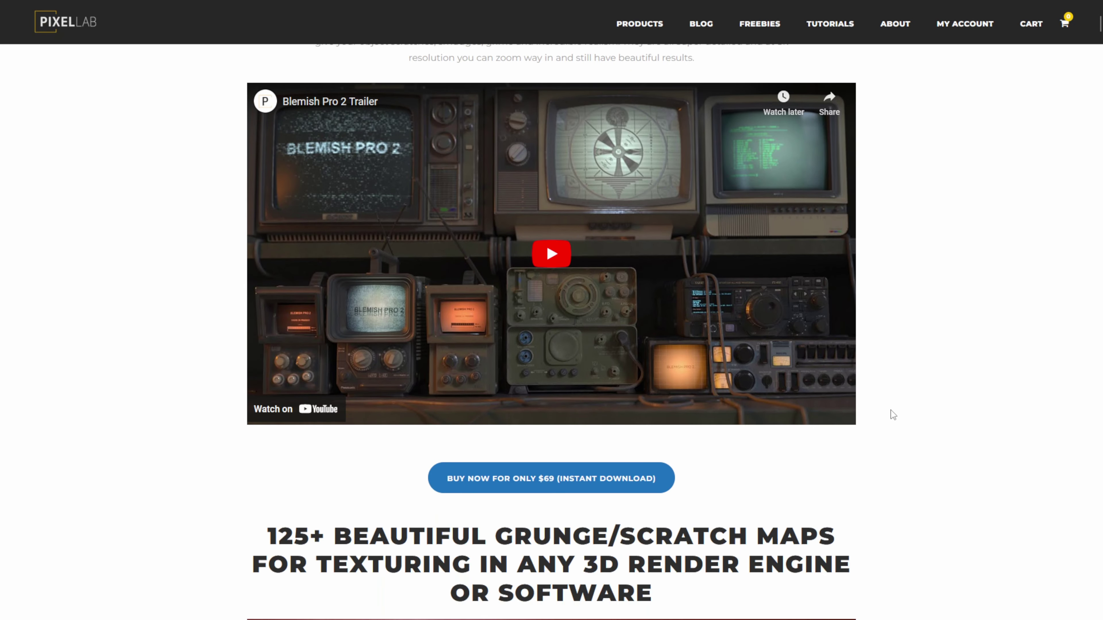
{"action": "scroll", "coordinate": [890, 415], "scroll_direction": "down", "scroll_amount": 4}
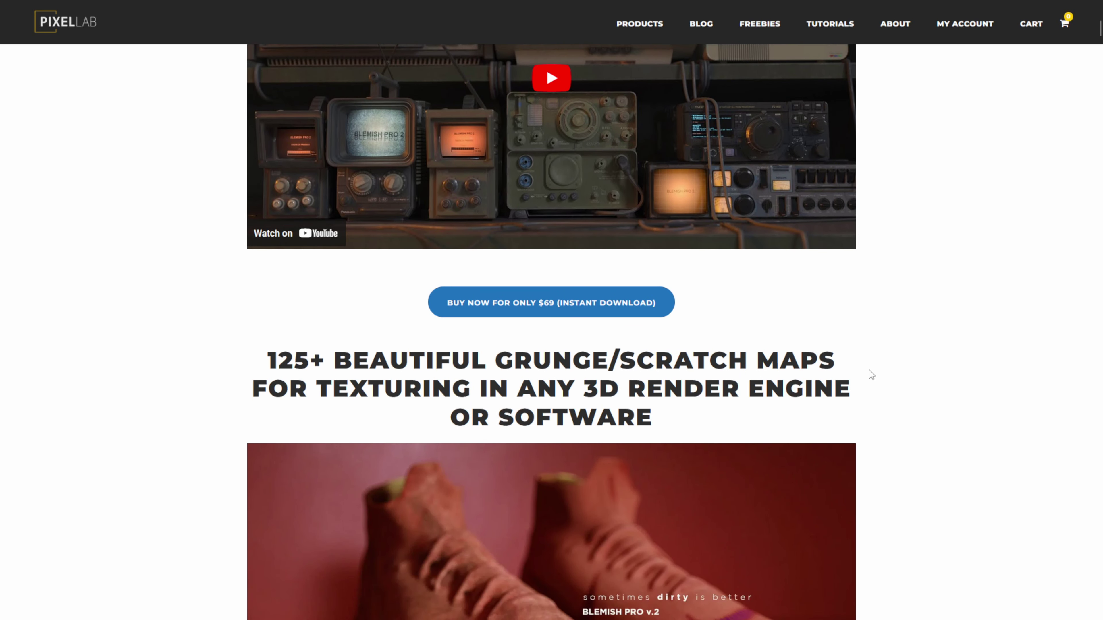
{"action": "scroll", "coordinate": [869, 374], "scroll_direction": "down", "scroll_amount": 8}
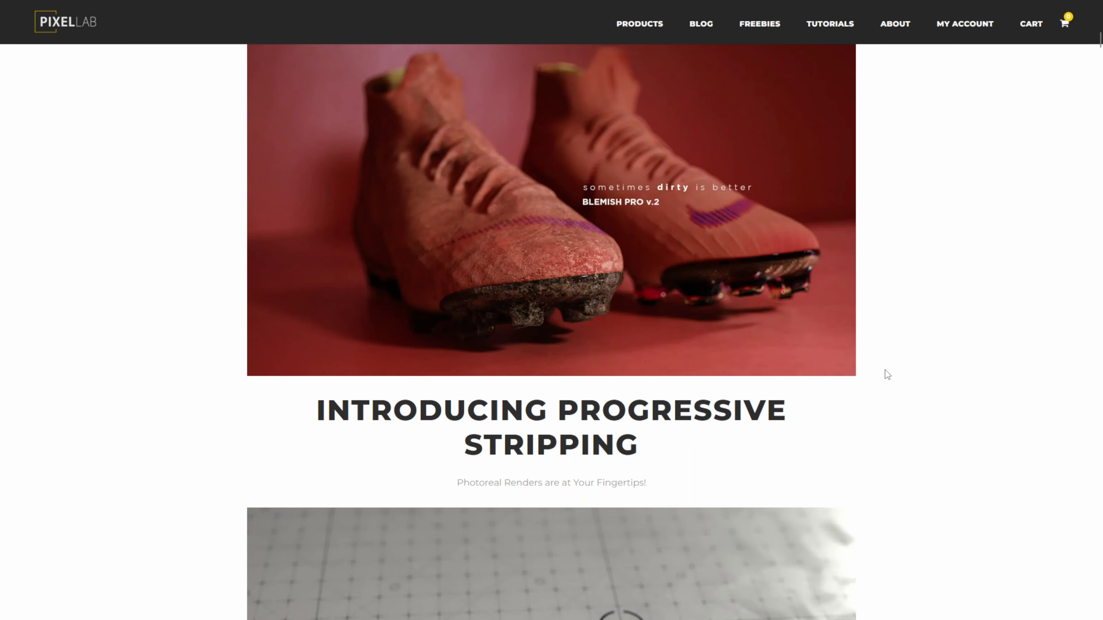
{"action": "scroll", "coordinate": [886, 373], "scroll_direction": "down", "scroll_amount": 10}
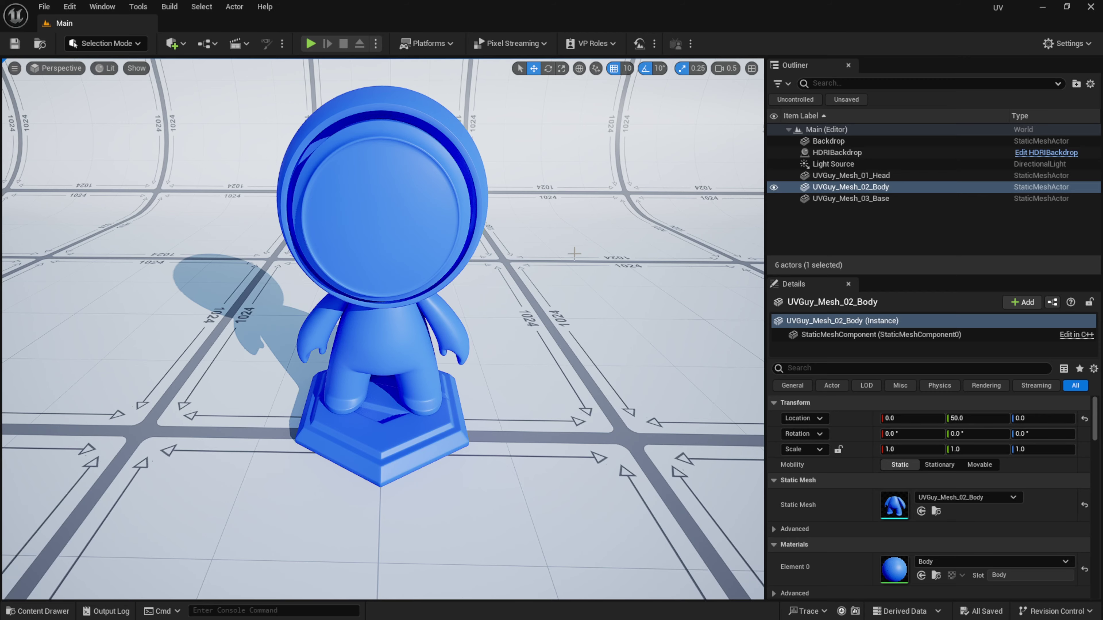
{"action": "right_click_drag", "start_coordinate": [417, 261], "coordinate": [447, 261], "text": "alt"}
{"action": "middle_click_drag", "start_coordinate": [416, 261], "coordinate": [417, 290], "text": "alt"}
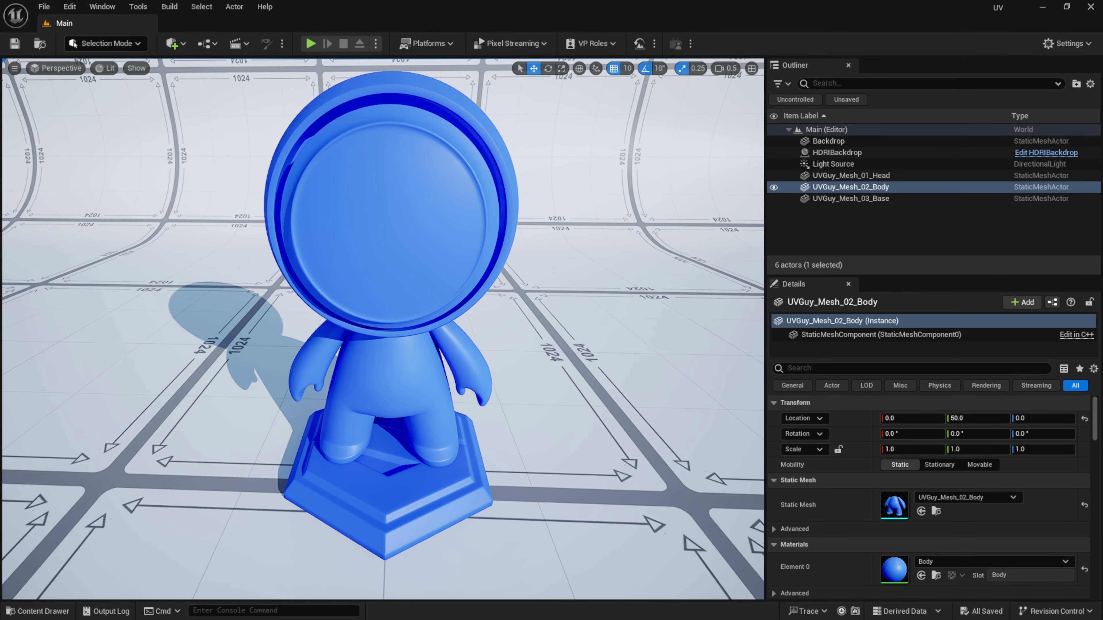
{"action": "mouse_move", "coordinate": [389, 251]}
{"action": "left_mouse_down", "text": "alt"}
{"action": "mouse_move", "coordinate": [424, 253]}
{"action": "mouse_move", "coordinate": [390, 251]}
{"action": "left_mouse_up", "text": "alt"}
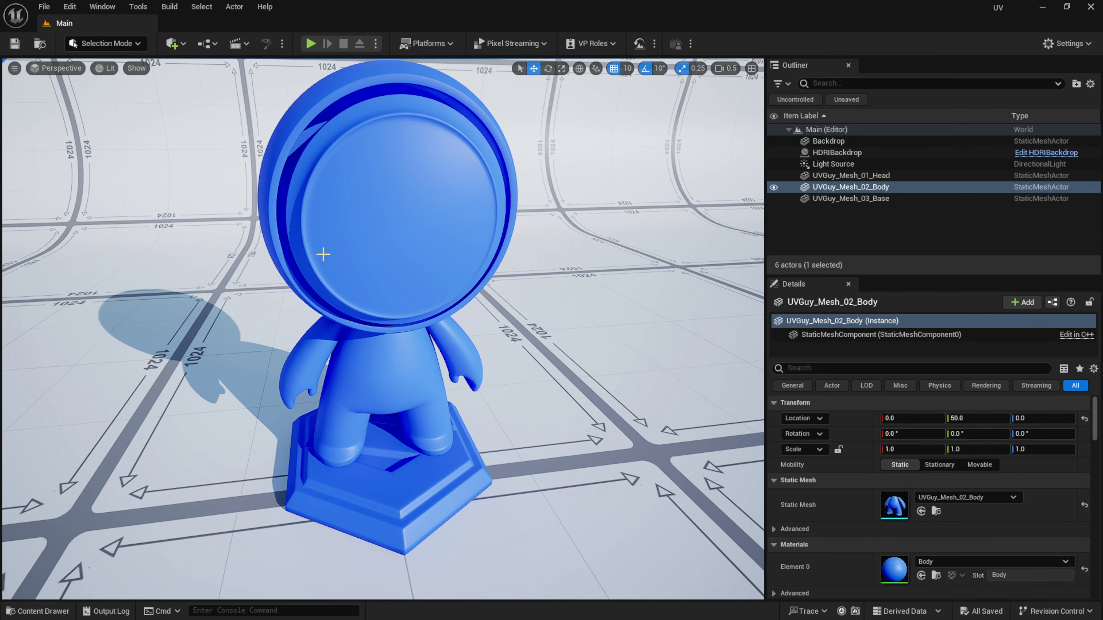
- Dock the content browser in the layout and create a material named UV_Stain in the Content folder
{"action": "left_click", "coordinate": [39, 611]}
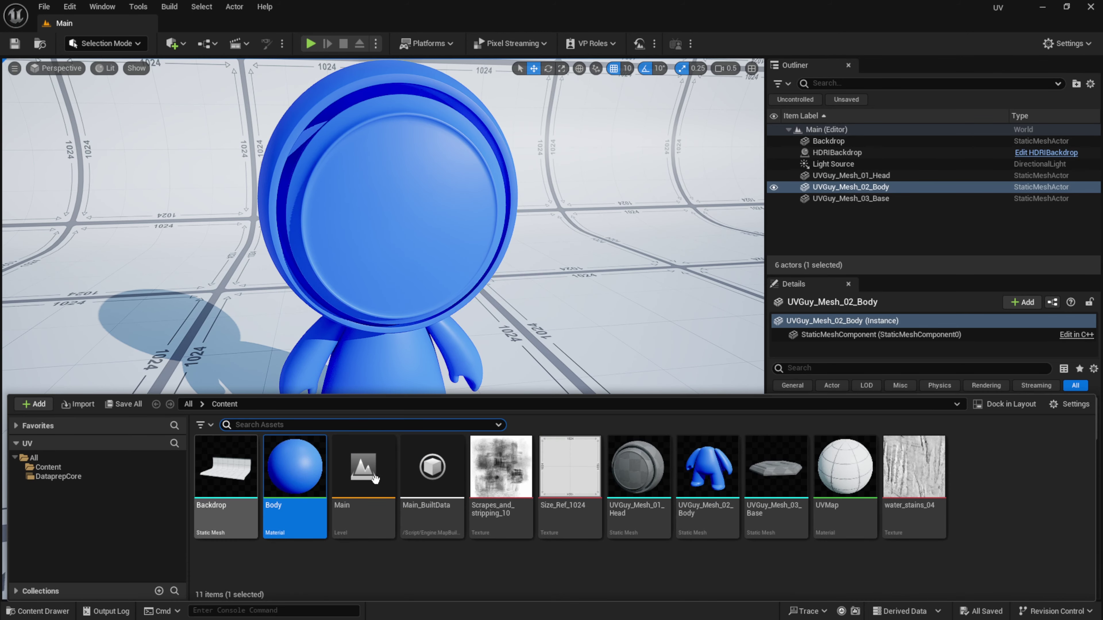
{"action": "left_click", "coordinate": [1008, 404]}
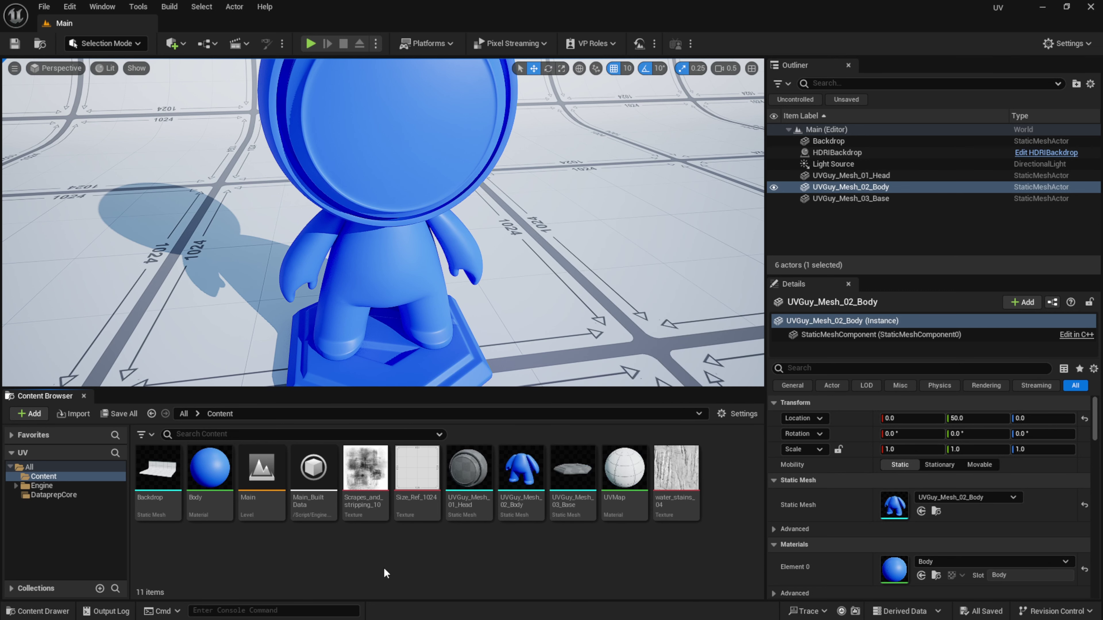
{"action": "right_click", "coordinate": [338, 560]}
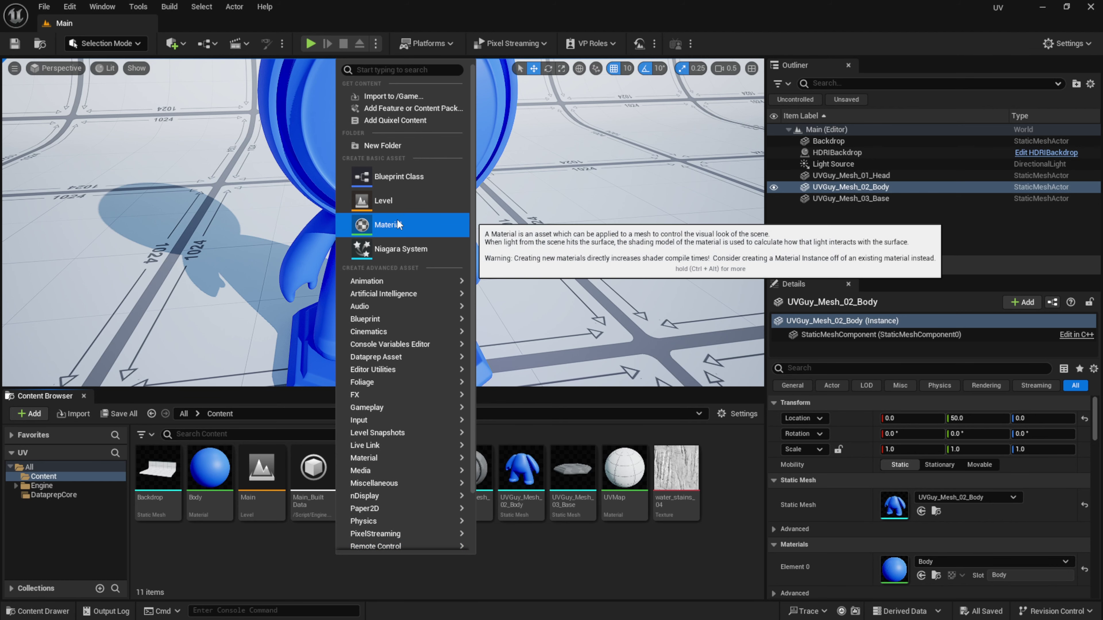
{"action": "left_click", "coordinate": [398, 224]}
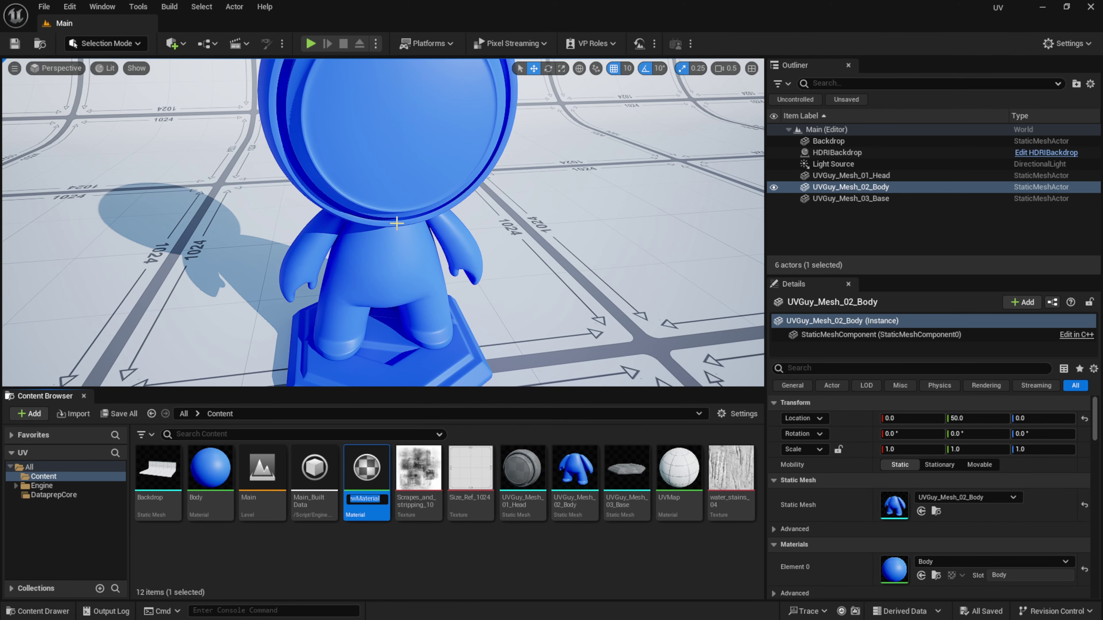
{"action": "type", "text": "UV_Stain"}
{"action": "key", "text": "Return"}
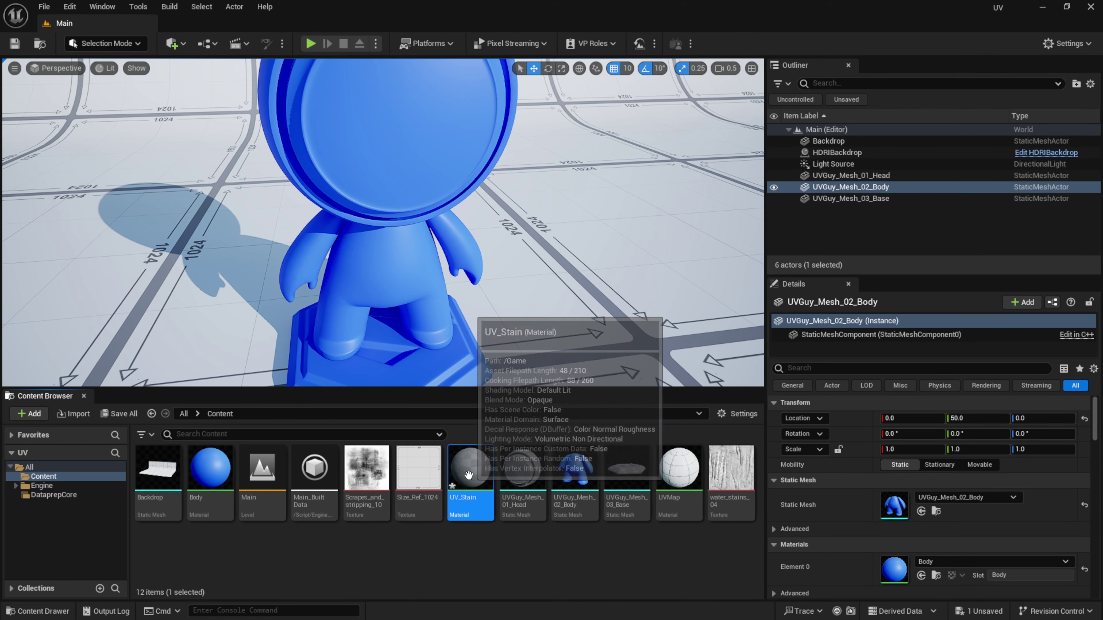
- Open the UV_Stain material and shrink its editor window so the level editor's texture assets stay reachable
{"action": "double_click", "coordinate": [468, 475]}
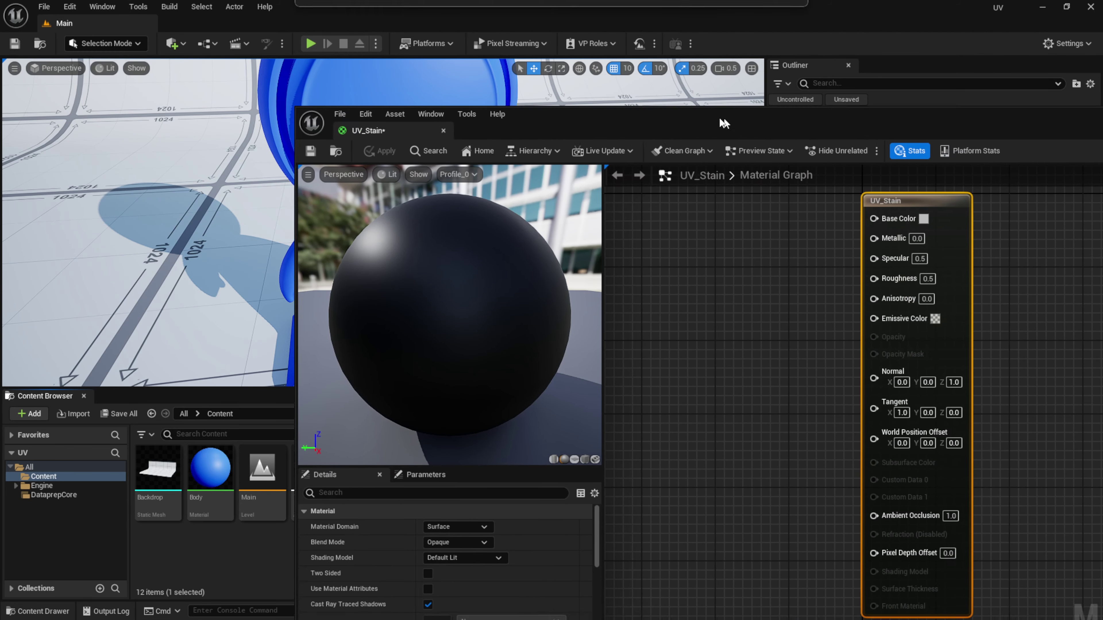
{"action": "left_click_drag", "start_coordinate": [722, 120], "coordinate": [494, 2]}
{"action": "right_click_drag", "start_coordinate": [553, 164], "coordinate": [613, 181]}
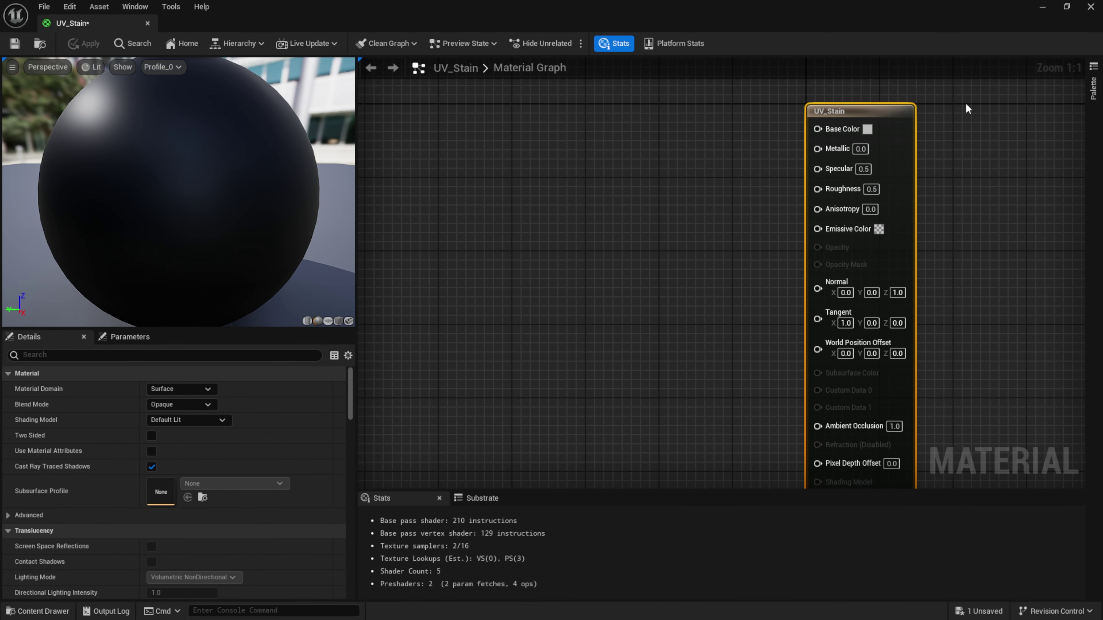
{"action": "left_click", "coordinate": [1066, 7]}
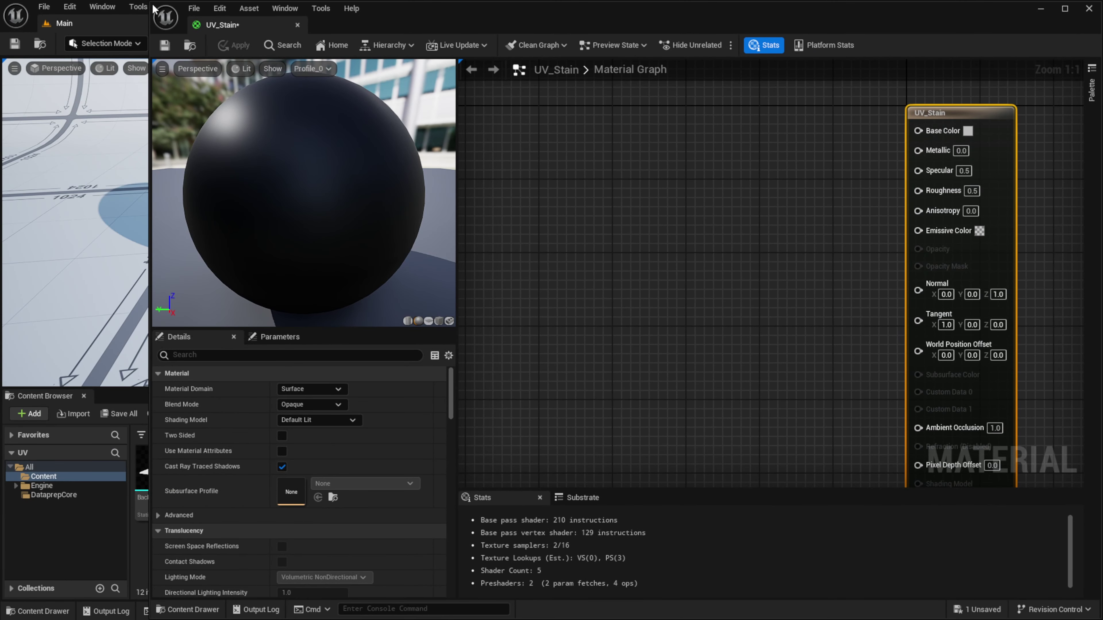
{"action": "left_click_drag", "start_coordinate": [150, 4], "coordinate": [415, 86]}
{"action": "left_click_drag", "start_coordinate": [788, 116], "coordinate": [668, 38]}
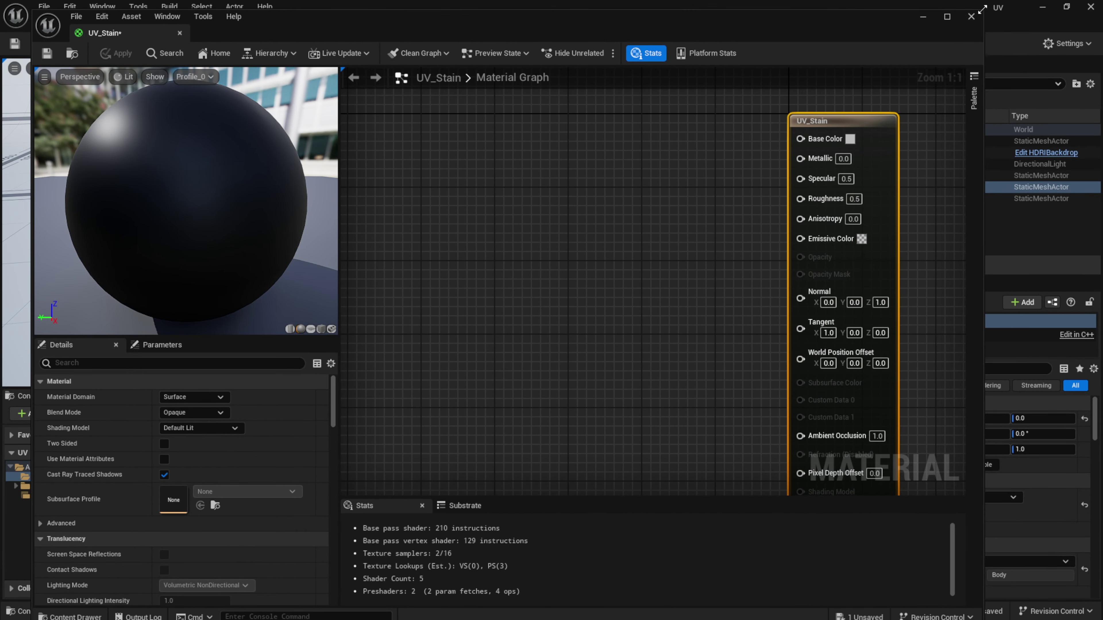
{"action": "left_click_drag", "start_coordinate": [983, 8], "coordinate": [609, 21]}
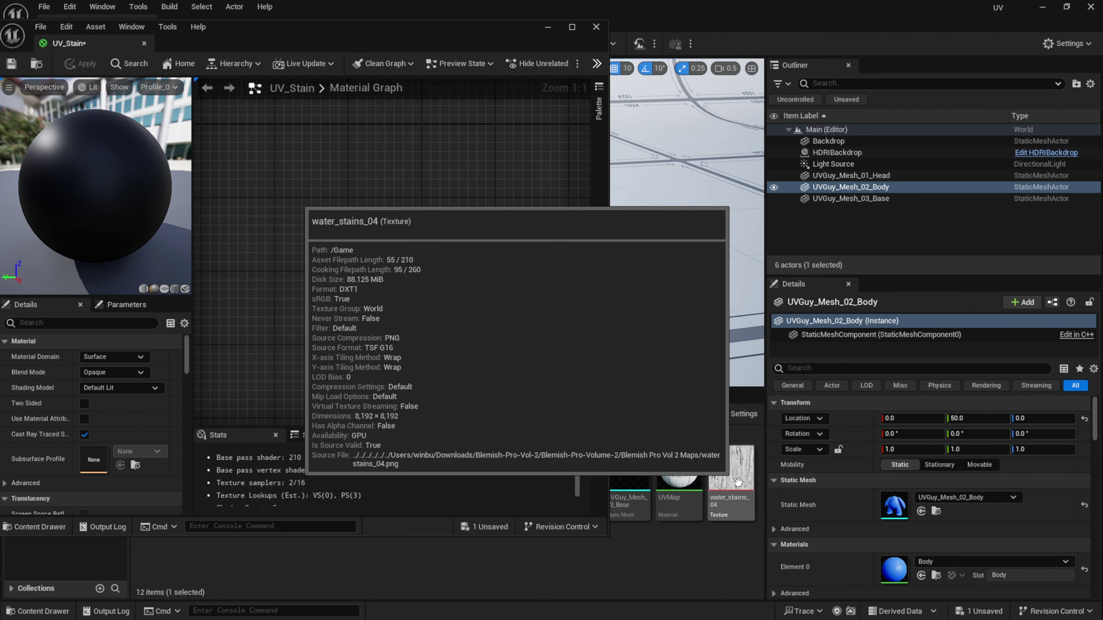
- Add the water_stains_04 texture to the UV_Stain graph as a texture sample and maximize the material editor
{"action": "left_click_drag", "start_coordinate": [738, 481], "coordinate": [257, 242]}
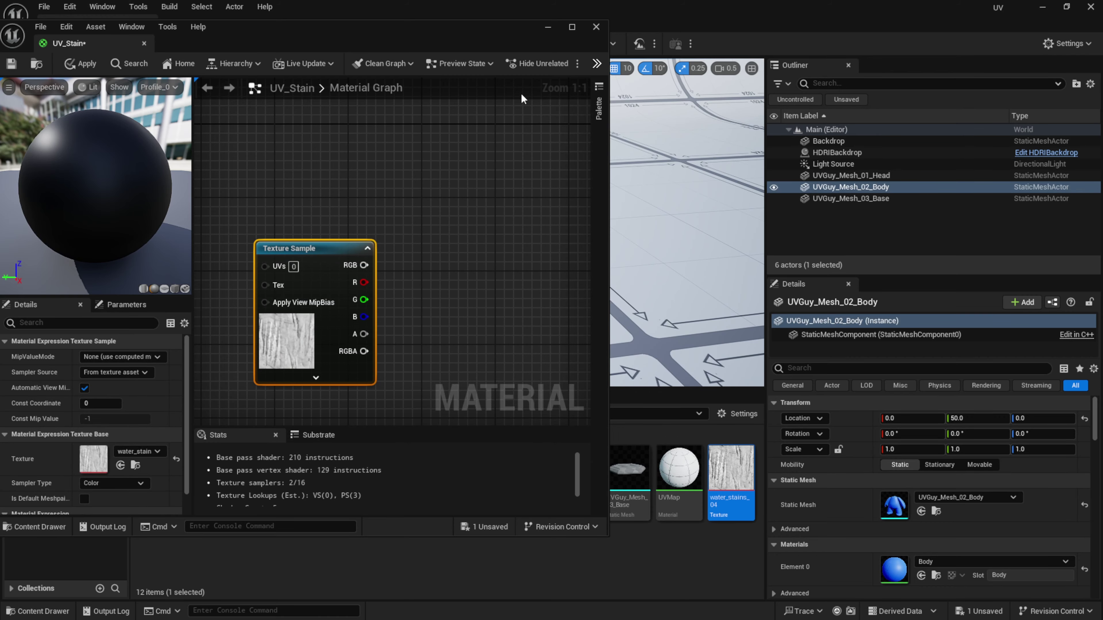
{"action": "left_click", "coordinate": [571, 27]}
{"action": "right_click_drag", "start_coordinate": [591, 249], "coordinate": [557, 281]}
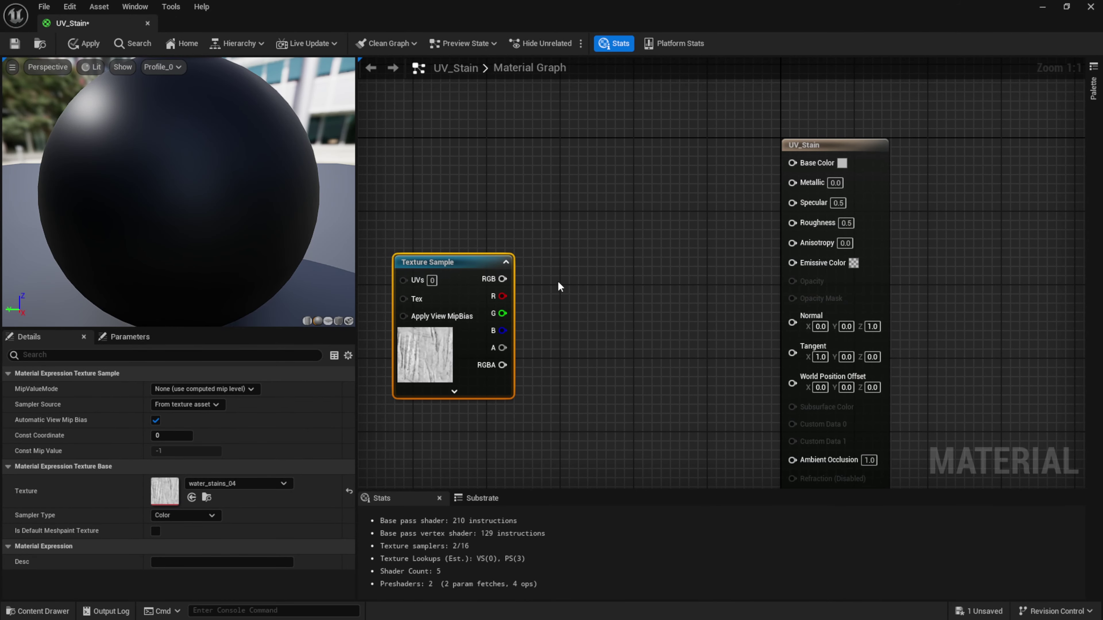
- Add a CheapContrast node and wire the texture's RGB output through it into Base Color, spacing the nodes neatly
{"action": "right_click", "coordinate": [556, 256]}
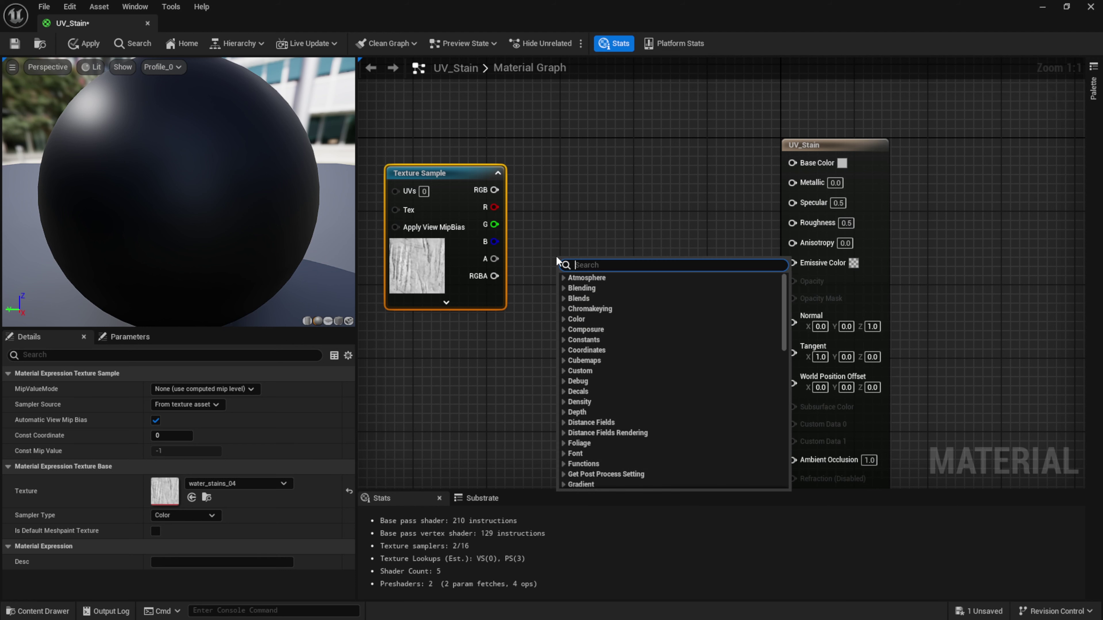
{"action": "type", "text": "contrast"}
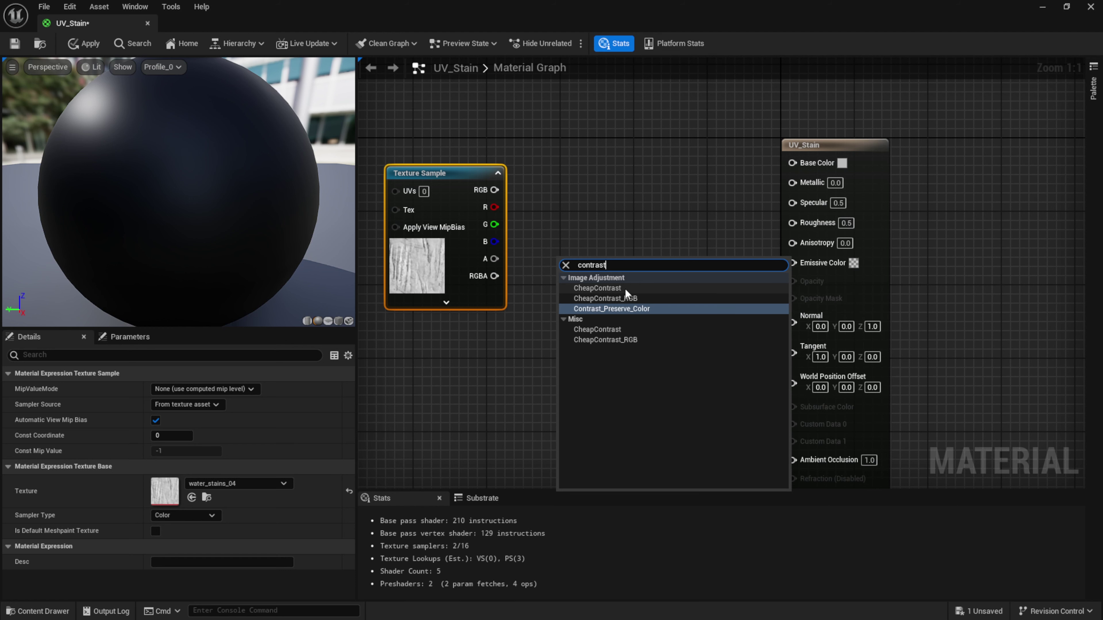
{"action": "left_click", "coordinate": [634, 288]}
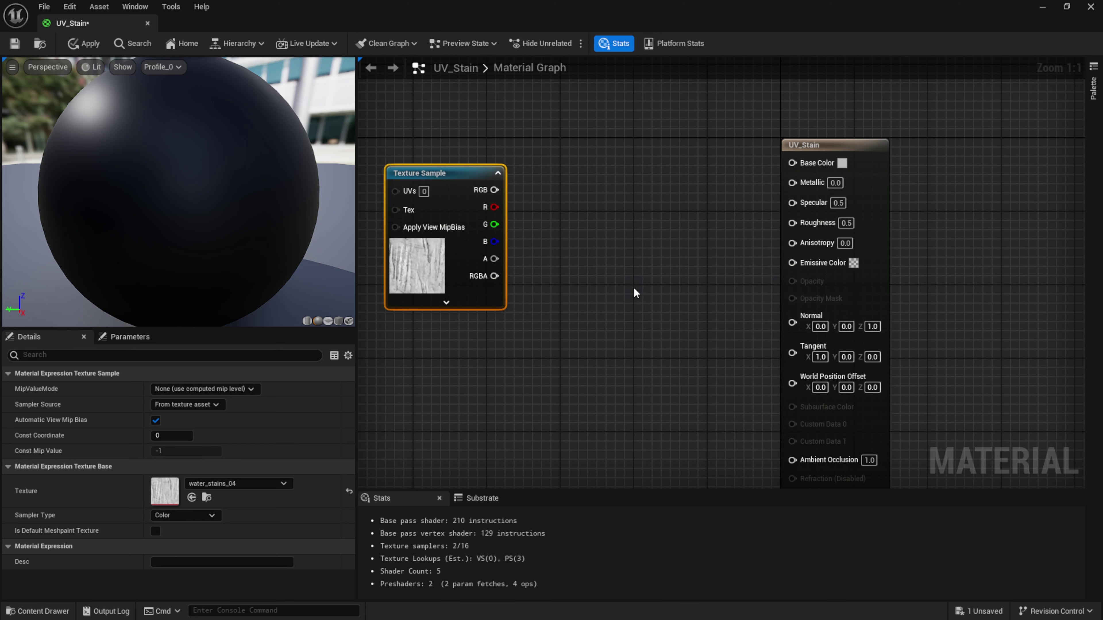
{"action": "left_click_drag", "start_coordinate": [594, 263], "coordinate": [610, 220]}
{"action": "left_click_drag", "start_coordinate": [494, 190], "coordinate": [797, 165]}
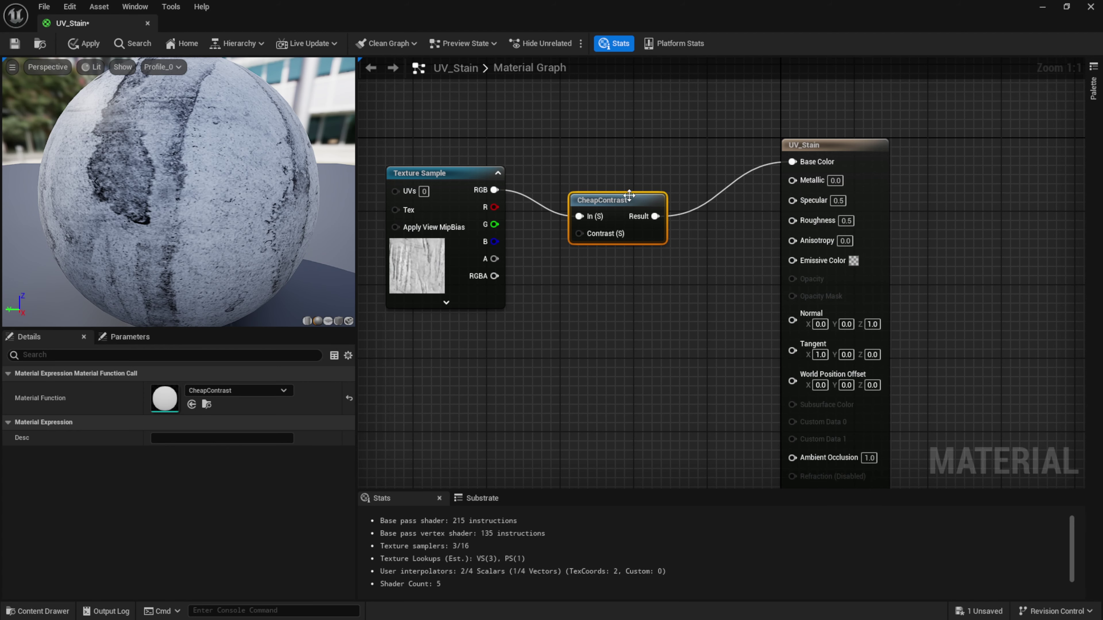
{"action": "left_click_drag", "start_coordinate": [627, 199], "coordinate": [635, 200]}
{"action": "left_click_drag", "start_coordinate": [444, 175], "coordinate": [471, 176]}
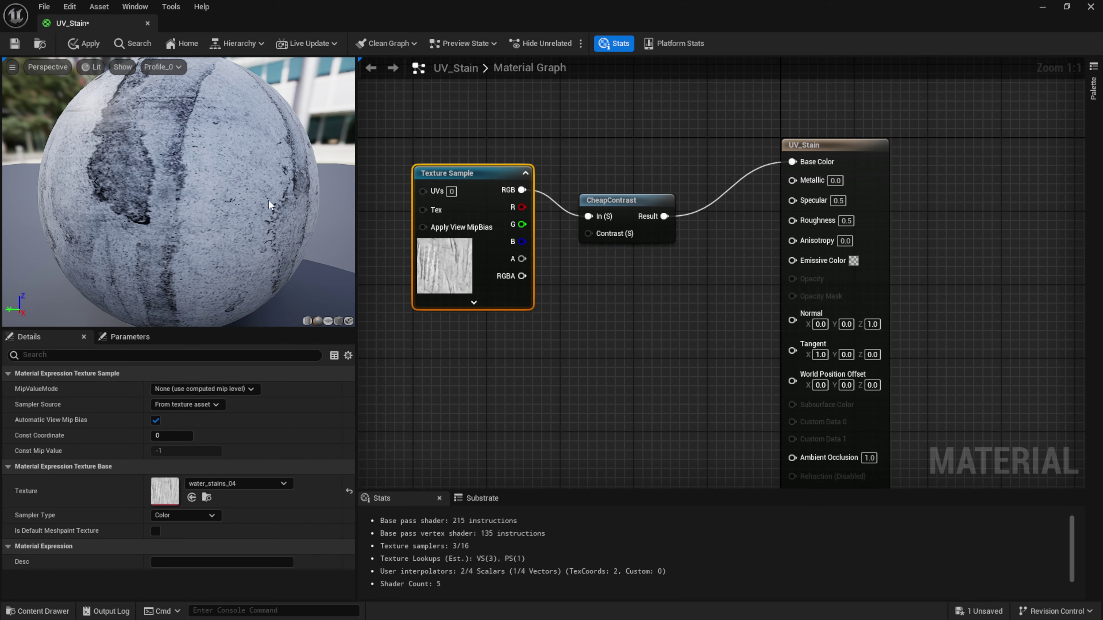
- Switch the material preview to a flat plane and frame it to show the stain texture
{"action": "left_click", "coordinate": [327, 321]}
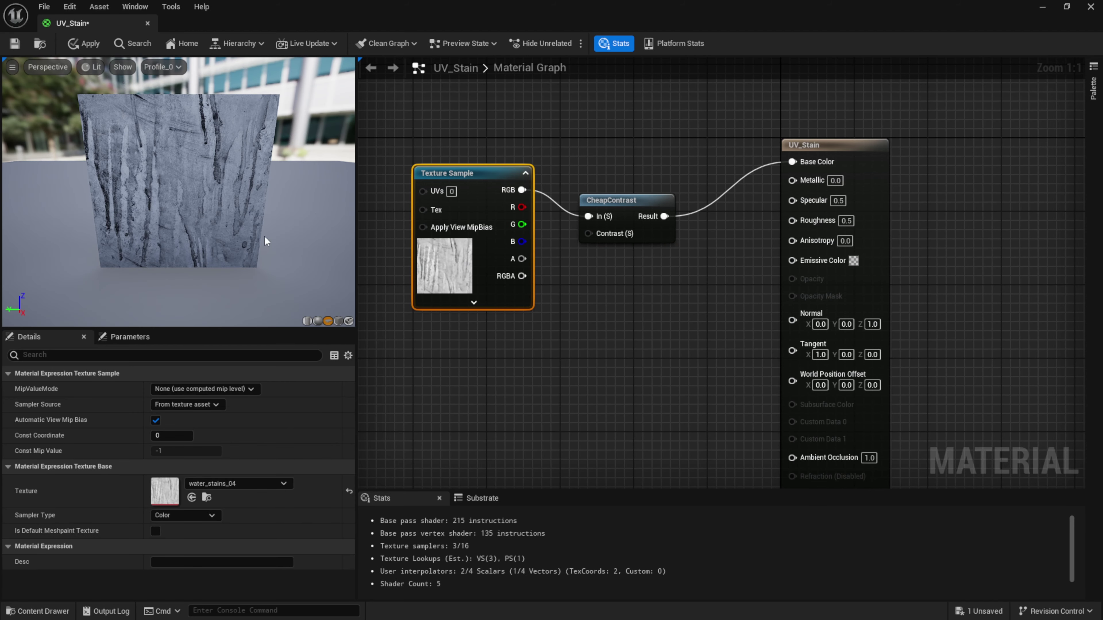
{"action": "scroll", "coordinate": [233, 215], "scroll_direction": "down", "scroll_amount": 3}
{"action": "mouse_move", "coordinate": [233, 215]}
{"action": "left_mouse_down"}
{"action": "mouse_move", "coordinate": [236, 182]}
{"action": "mouse_move", "coordinate": [229, 211]}
{"action": "left_mouse_up"}
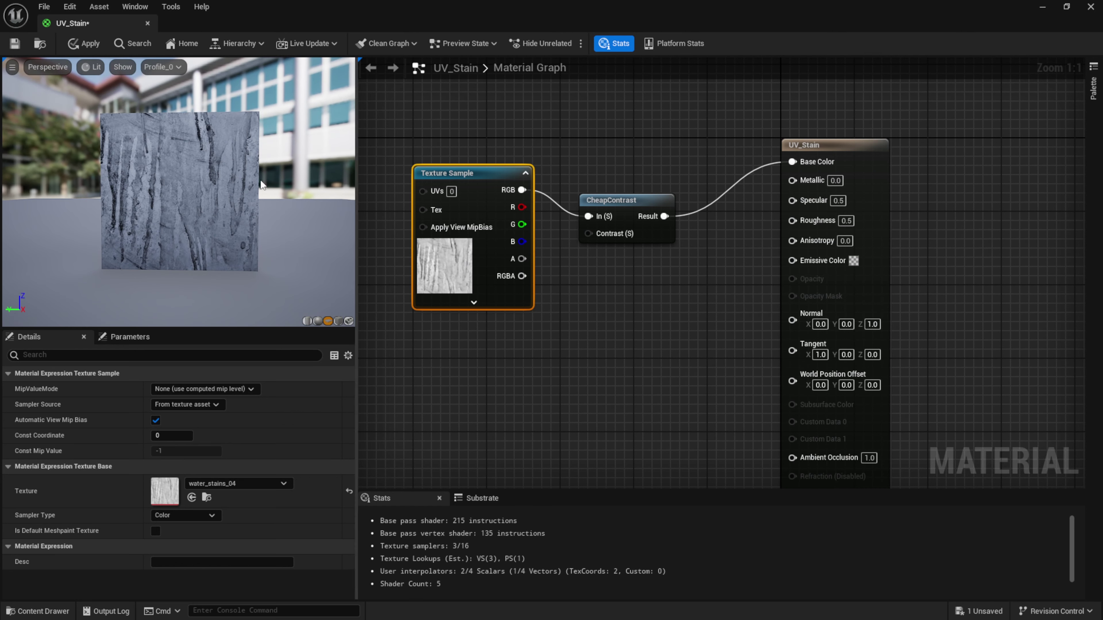
- Add a constant node below the texture sample and connect it to CheapContrast's Contrast input
{"action": "left_click_drag", "start_coordinate": [640, 204], "coordinate": [648, 203]}
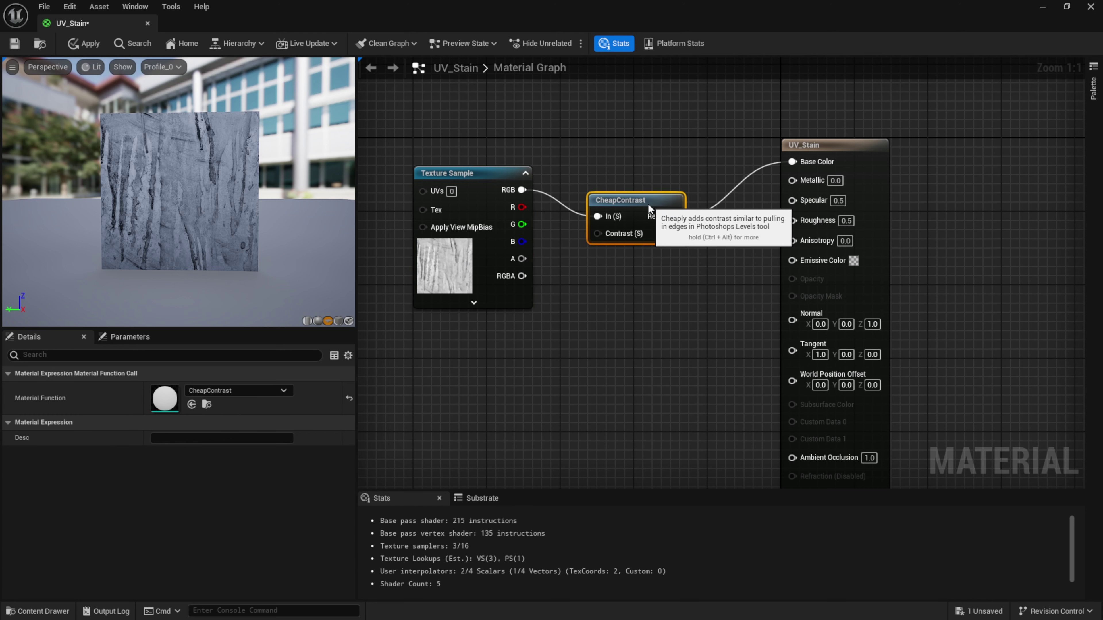
{"action": "left_click", "coordinate": [511, 372]}
{"action": "left_click_drag", "start_coordinate": [562, 378], "coordinate": [597, 233]}
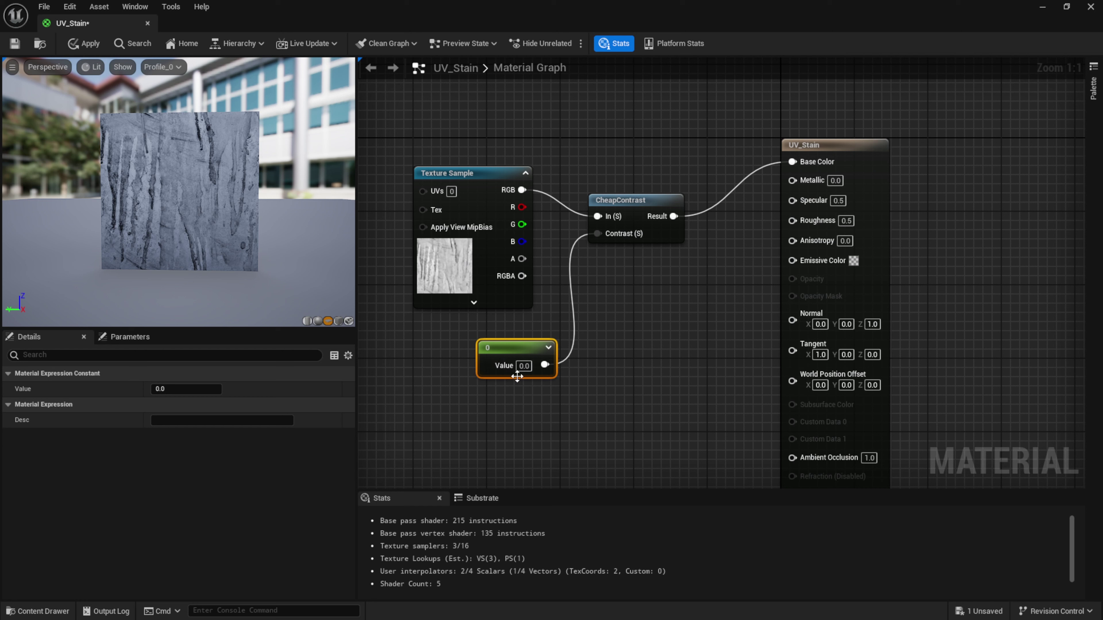
- Try a value of 5 in the contrast constant, and settle on 1
{"action": "left_click", "coordinate": [525, 367]}
{"action": "type", "text": "5"}
{"action": "key", "text": "Return"}
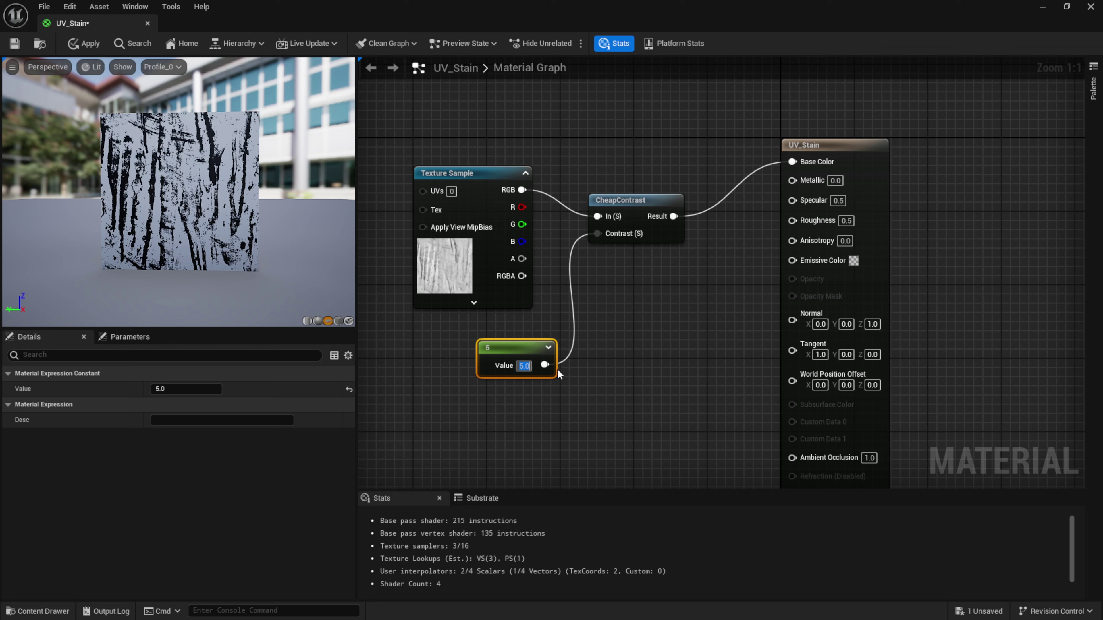
{"action": "type", "text": "1"}
{"action": "key", "text": "Return"}
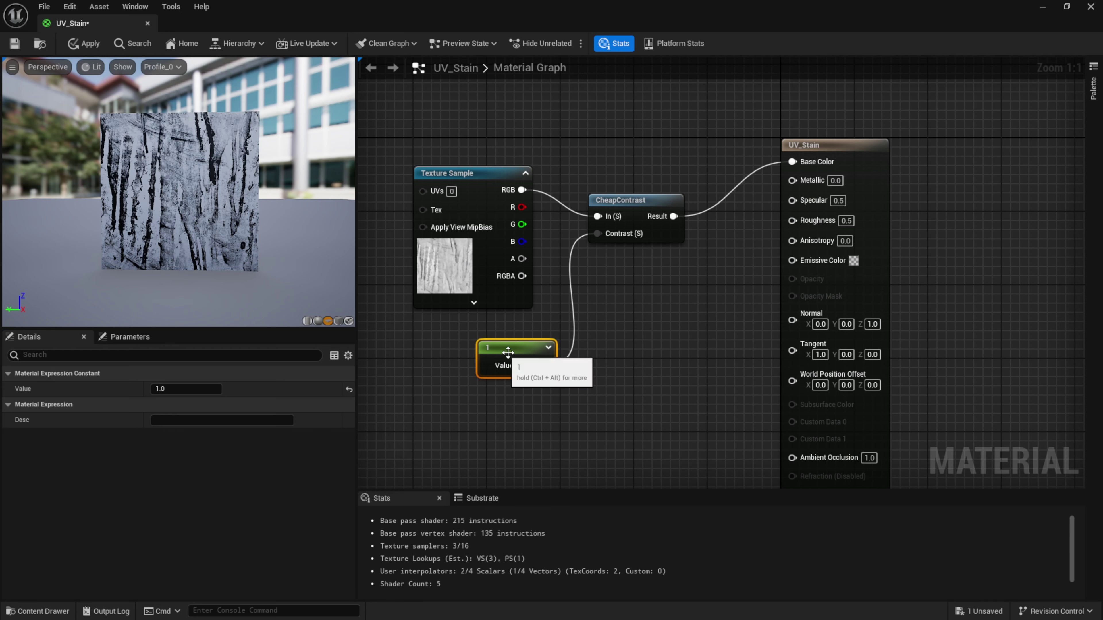
- Save the material and reroute the CheapContrast result from Base Color to Roughness
{"action": "left_click", "coordinate": [13, 47]}
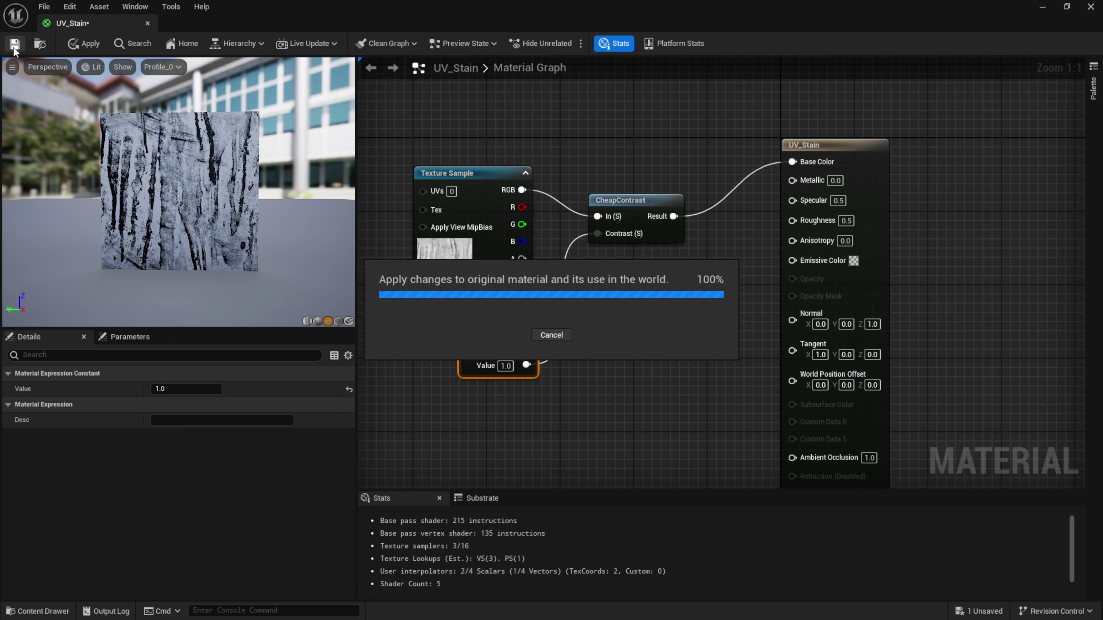
{"action": "left_click", "coordinate": [793, 166], "text": "alt"}
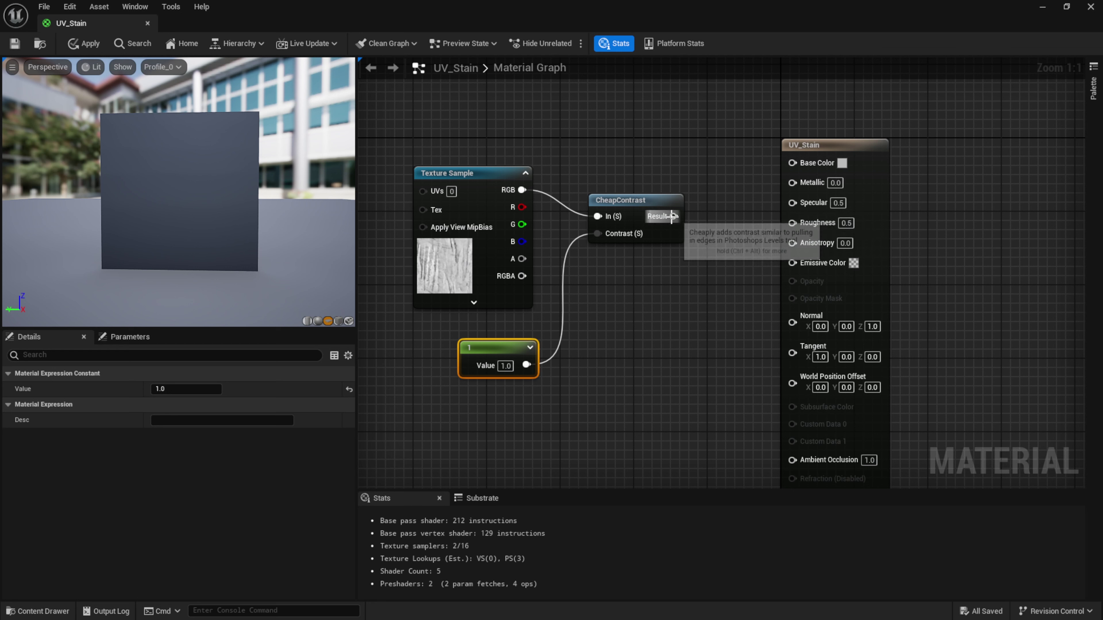
{"action": "left_click_drag", "start_coordinate": [672, 216], "coordinate": [794, 223]}
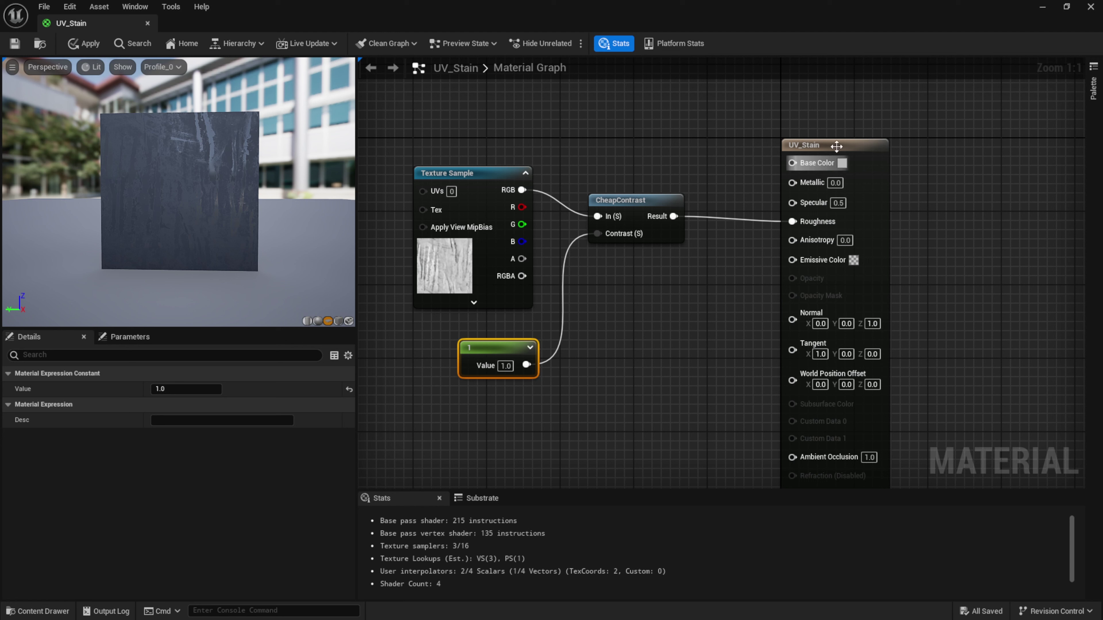
{"action": "left_click_drag", "start_coordinate": [849, 142], "coordinate": [849, 125]}
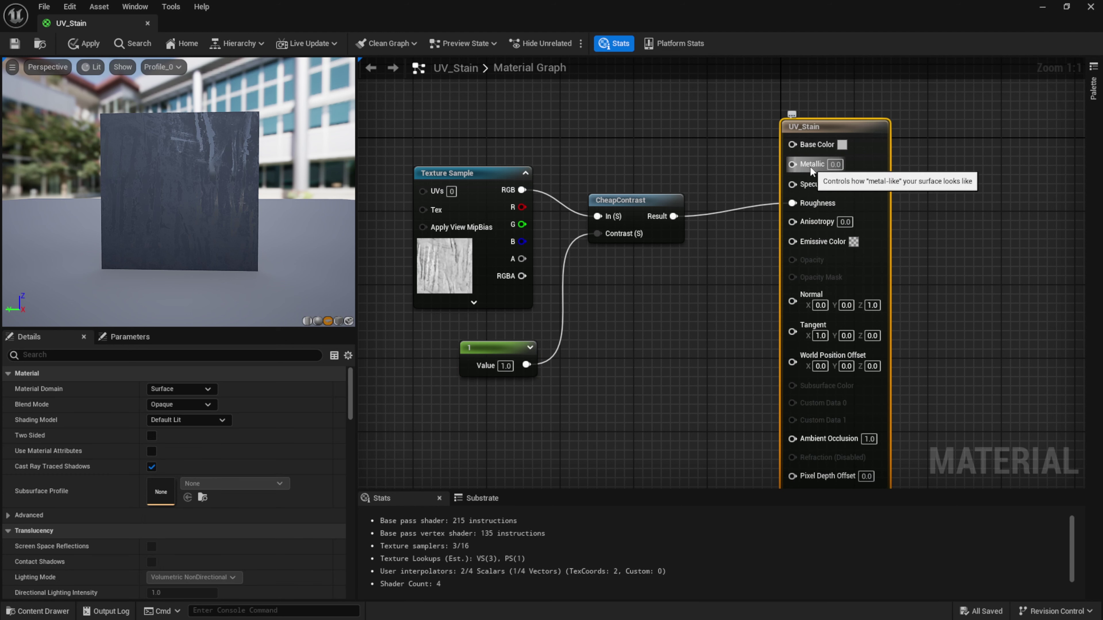
- Set the UV_Stain material's Base Color to a dark blue-violet, sRGB hex 340085FF
{"action": "left_click", "coordinate": [841, 146]}
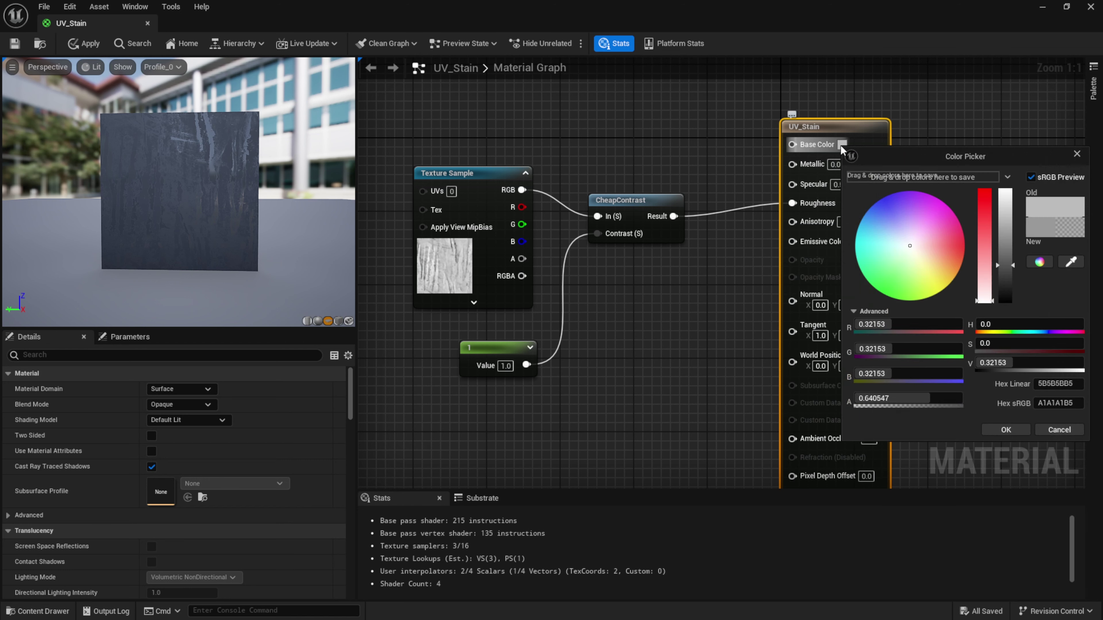
{"action": "left_click_drag", "start_coordinate": [987, 153], "coordinate": [572, 154]}
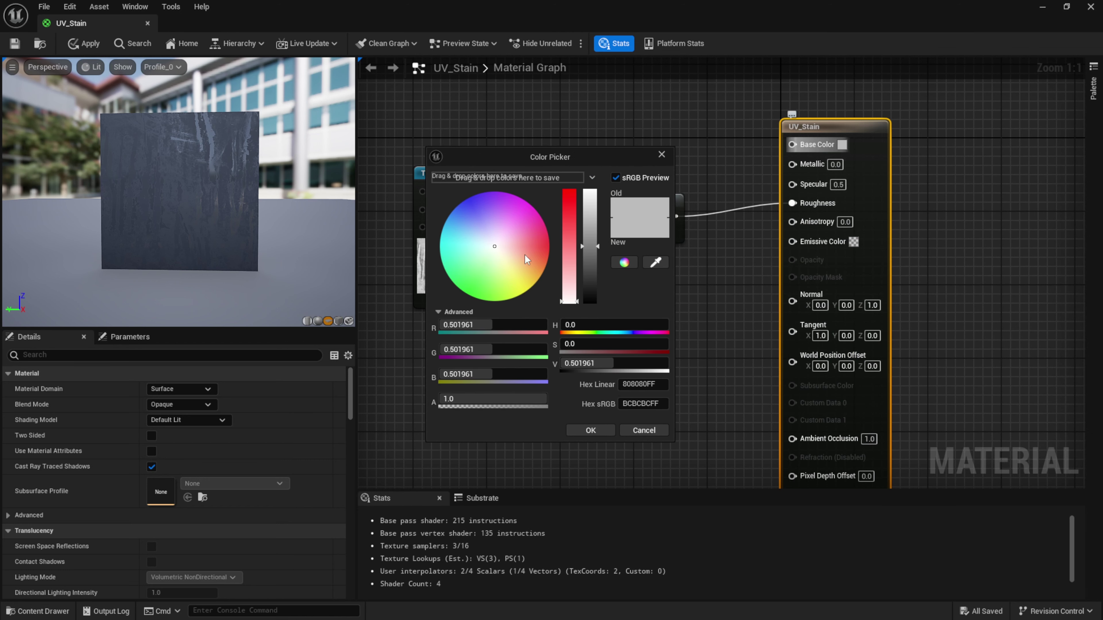
{"action": "left_click_drag", "start_coordinate": [524, 255], "coordinate": [466, 173]}
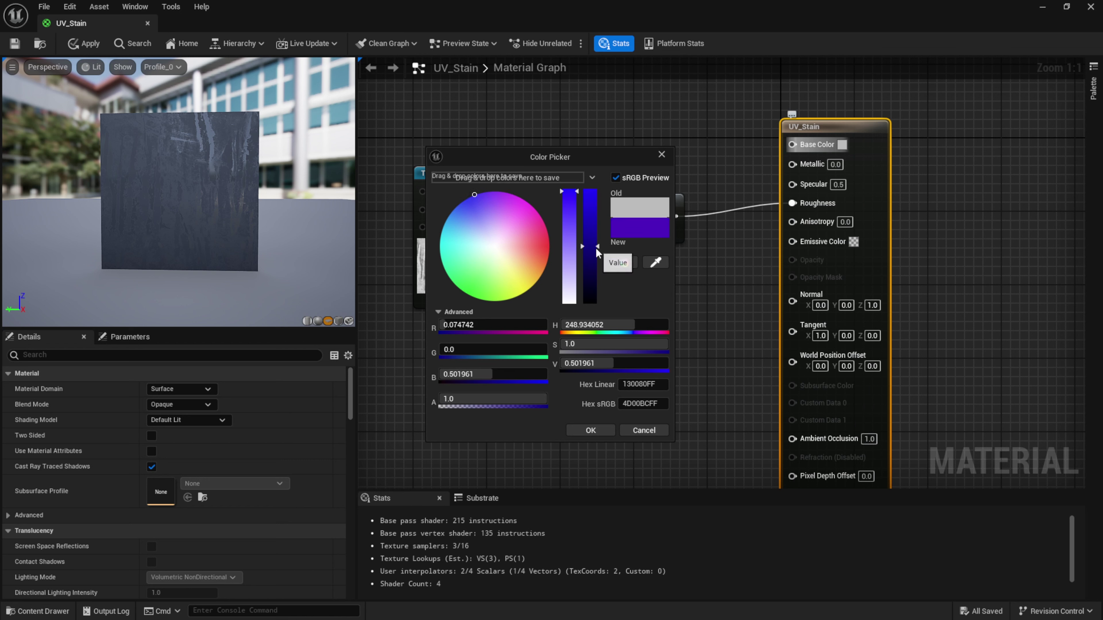
{"action": "left_click_drag", "start_coordinate": [595, 247], "coordinate": [595, 276]}
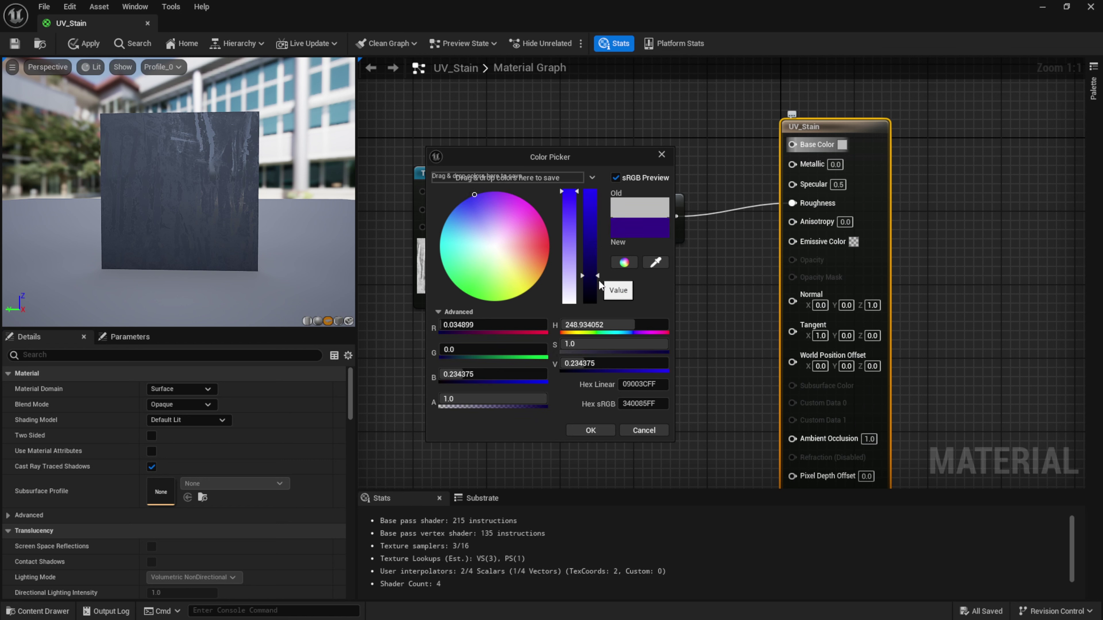
{"action": "left_click", "coordinate": [590, 430]}
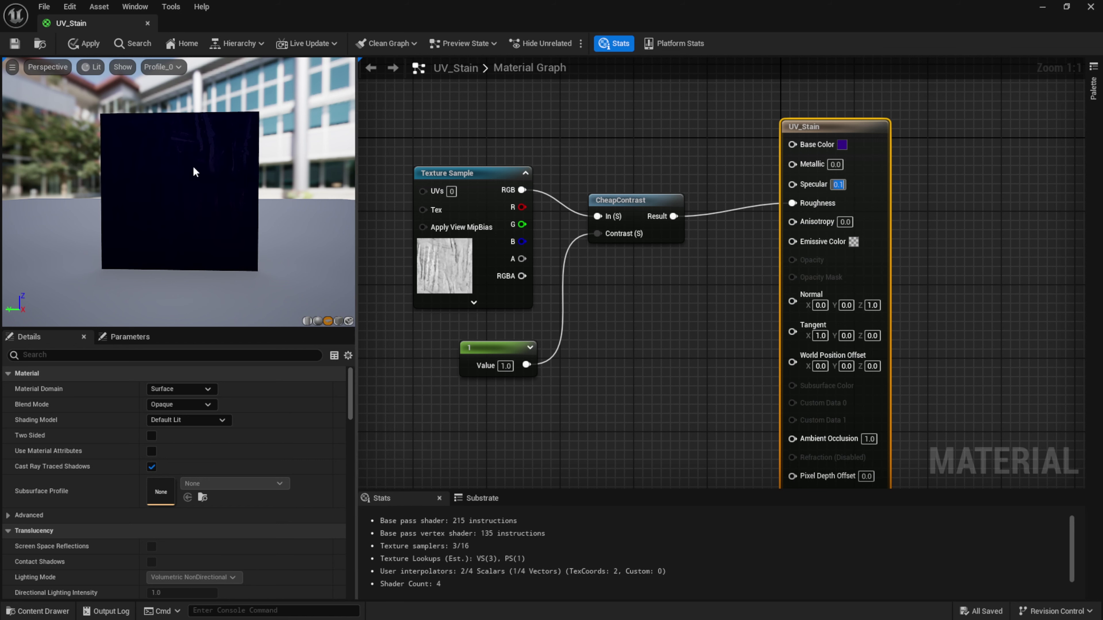
- Set the UV_Stain material's Specular to 0.3 and brighten its blue-violet Base Color
{"action": "left_click", "coordinate": [844, 184]}
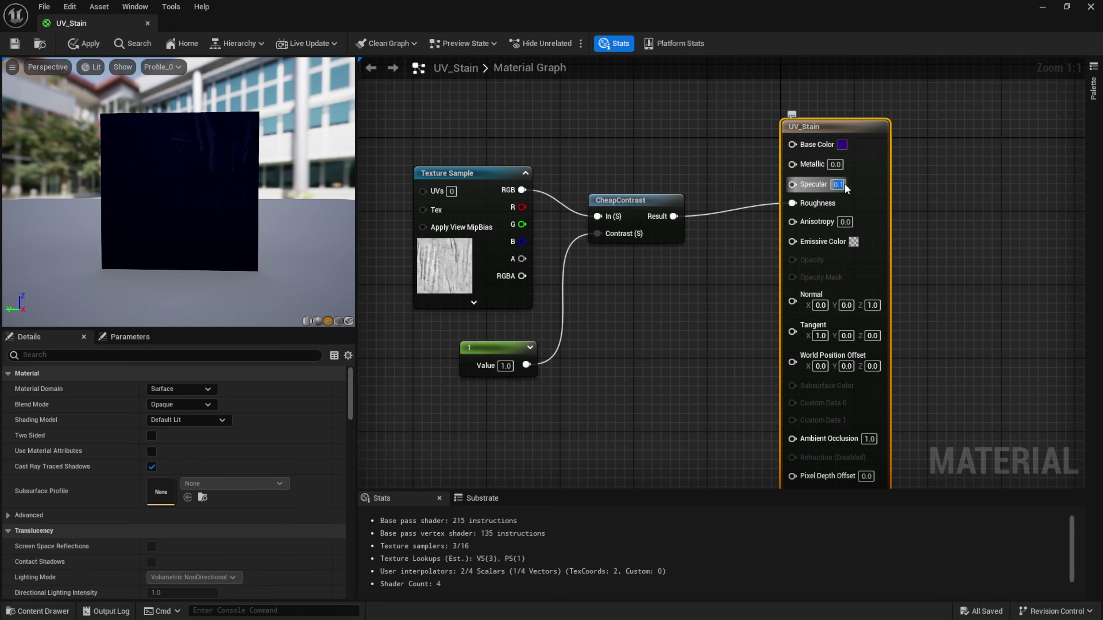
{"action": "key", "text": "BackSpace"}
{"action": "type", "text": "3"}
{"action": "key", "text": "Return"}
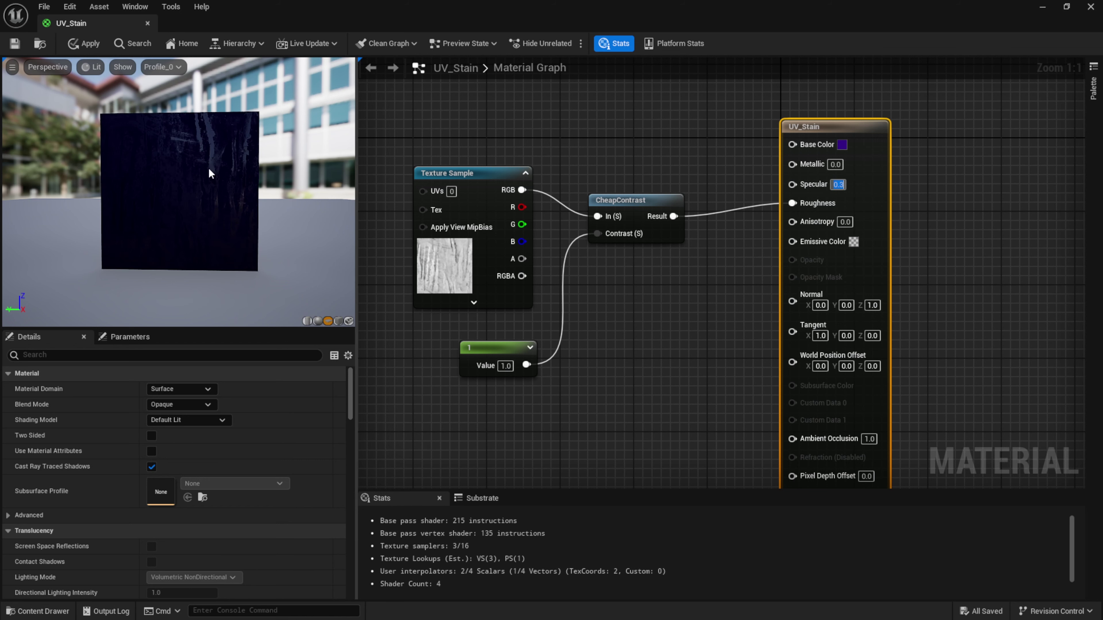
{"action": "left_click", "coordinate": [843, 148]}
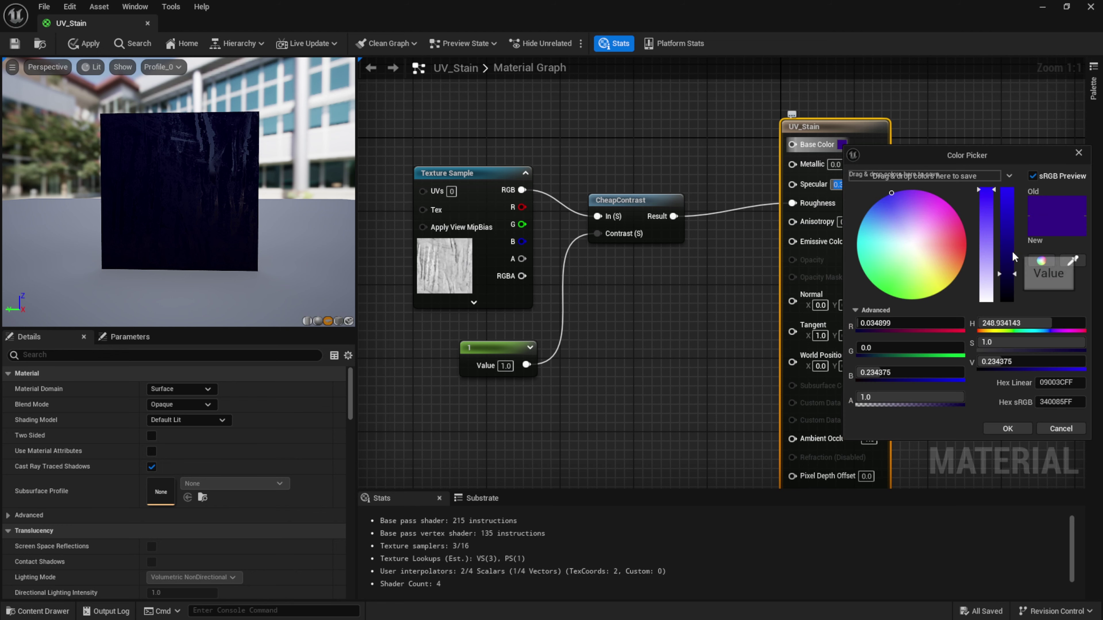
{"action": "left_click", "coordinate": [1008, 238]}
{"action": "left_click", "coordinate": [1007, 428]}
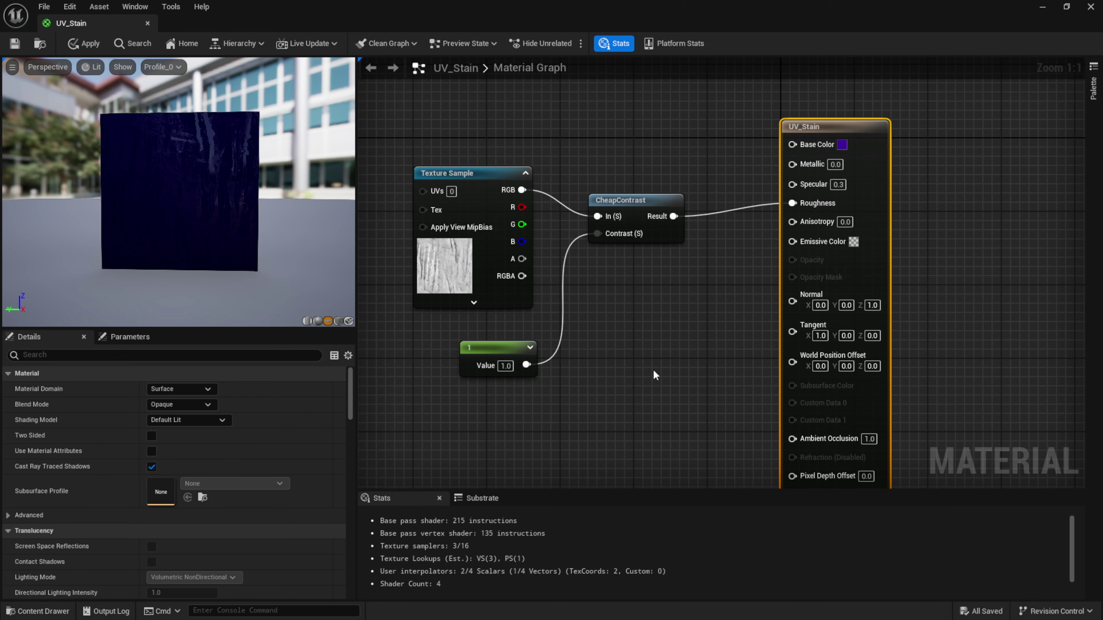
- Save UV_Stain, close its editor, and apply the material to the character's head, body and base in the level
{"action": "left_click", "coordinate": [15, 44]}
{"action": "left_click", "coordinate": [1091, 7]}
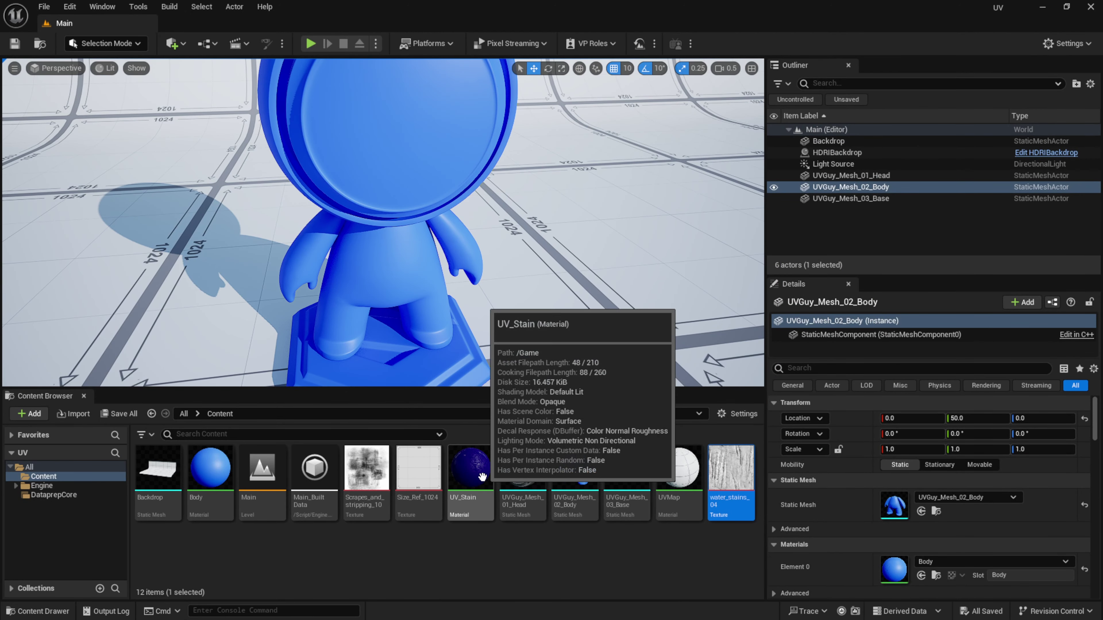
{"action": "left_click_drag", "start_coordinate": [482, 477], "coordinate": [400, 350]}
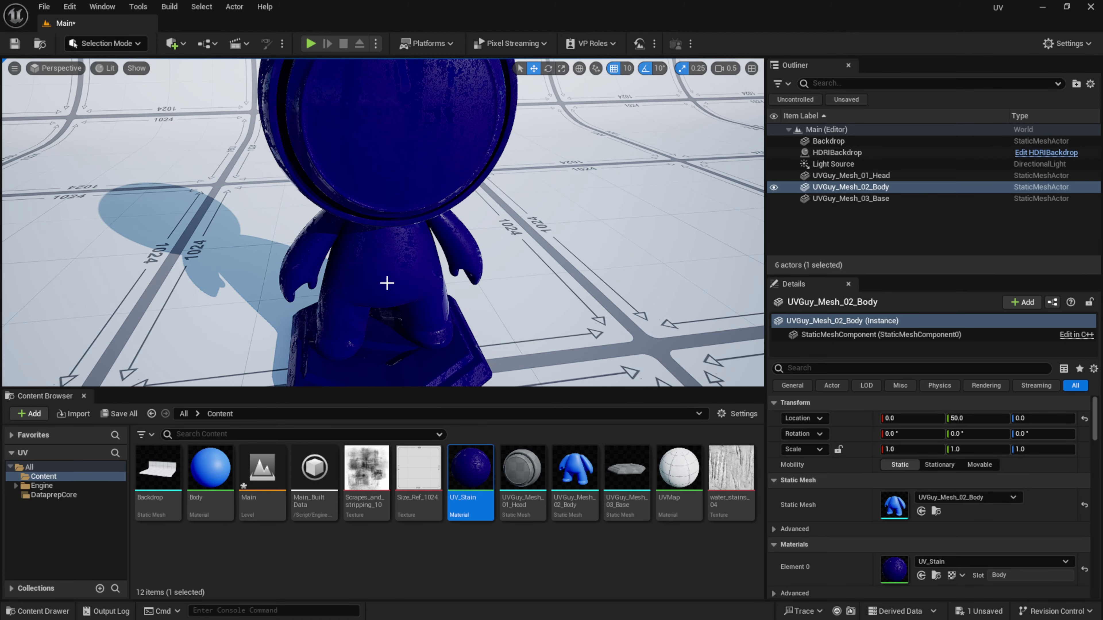
{"action": "right_click_drag", "start_coordinate": [387, 284], "coordinate": [401, 175]}
{"action": "key", "text": "w"}
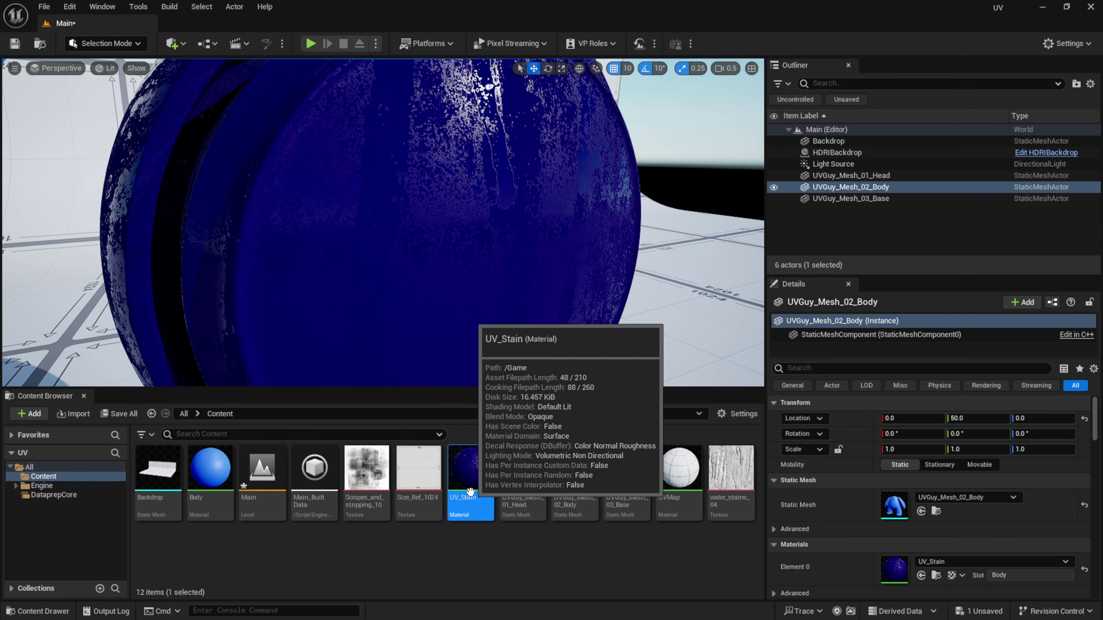
- Reopen the UV_Stain material, add a TextureCoordinate node, and connect it to the texture sample's UVs input
{"action": "double_click", "coordinate": [470, 500]}
{"action": "right_click_drag", "start_coordinate": [516, 320], "coordinate": [775, 353]}
{"action": "right_click", "coordinate": [433, 198]}
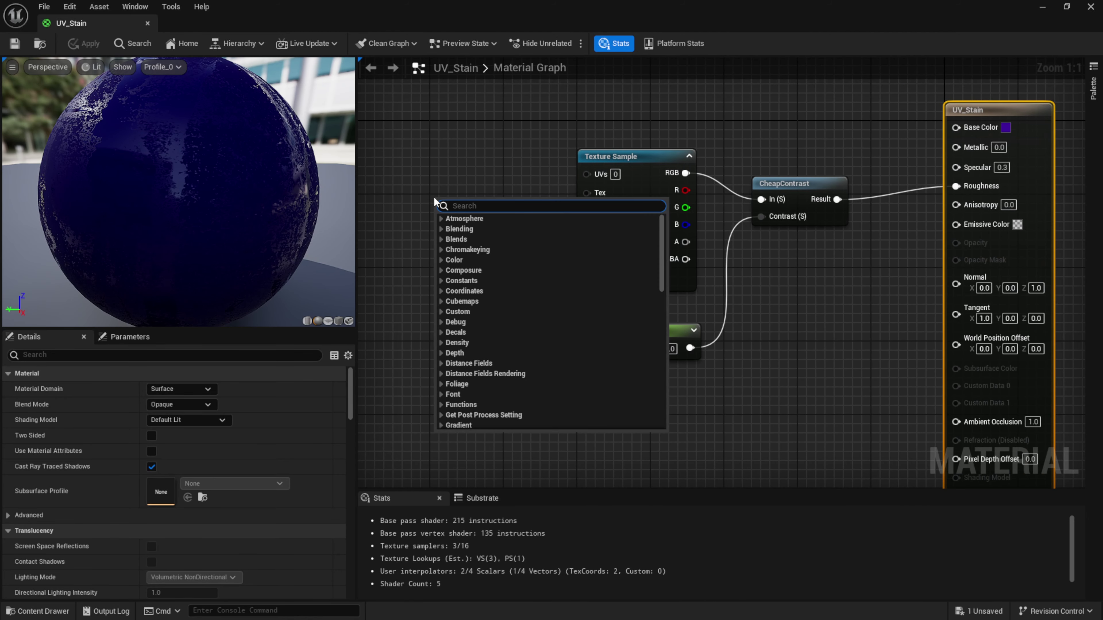
{"action": "type", "text": "coor"}
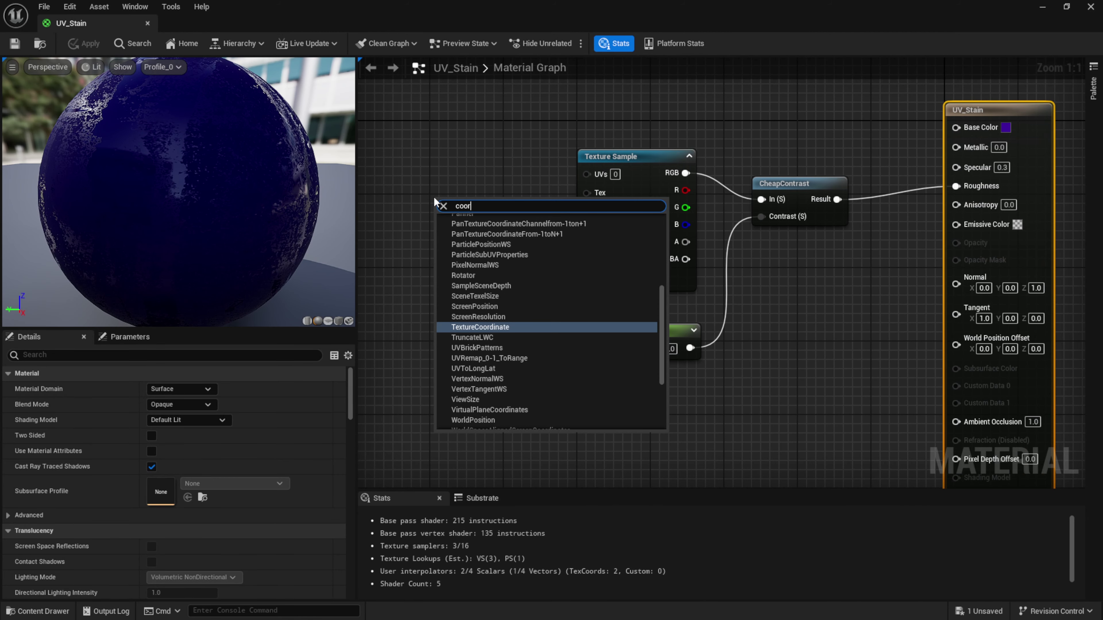
{"action": "left_click", "coordinate": [499, 327]}
{"action": "left_click_drag", "start_coordinate": [526, 221], "coordinate": [589, 180]}
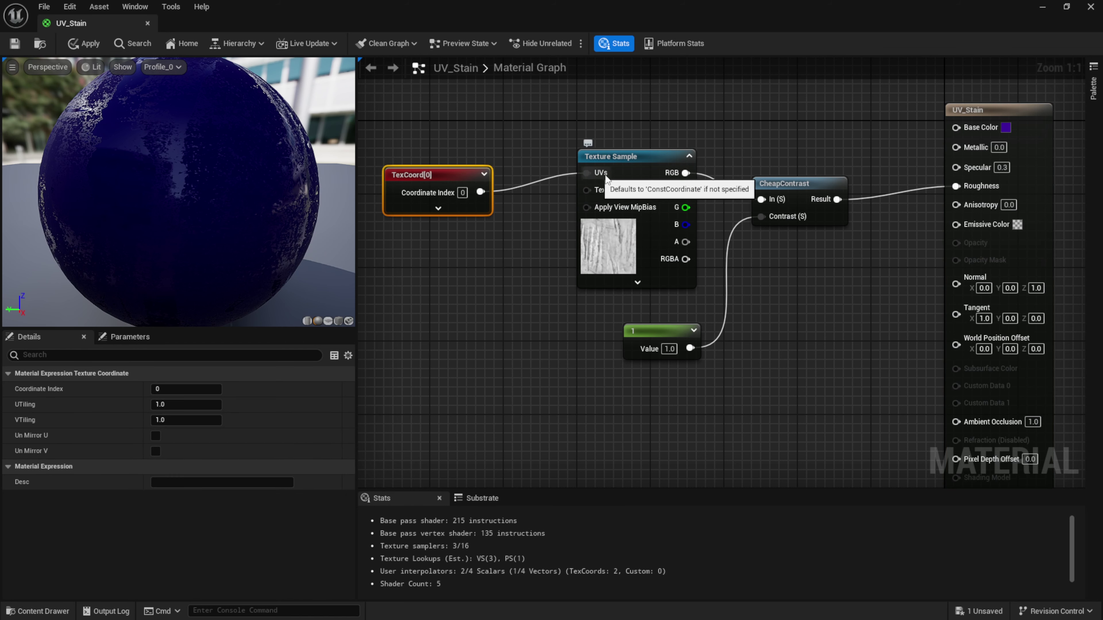
- Preview the material on a flat plane and set the texture coordinate's UTiling and VTiling to 10
{"action": "left_click", "coordinate": [328, 320]}
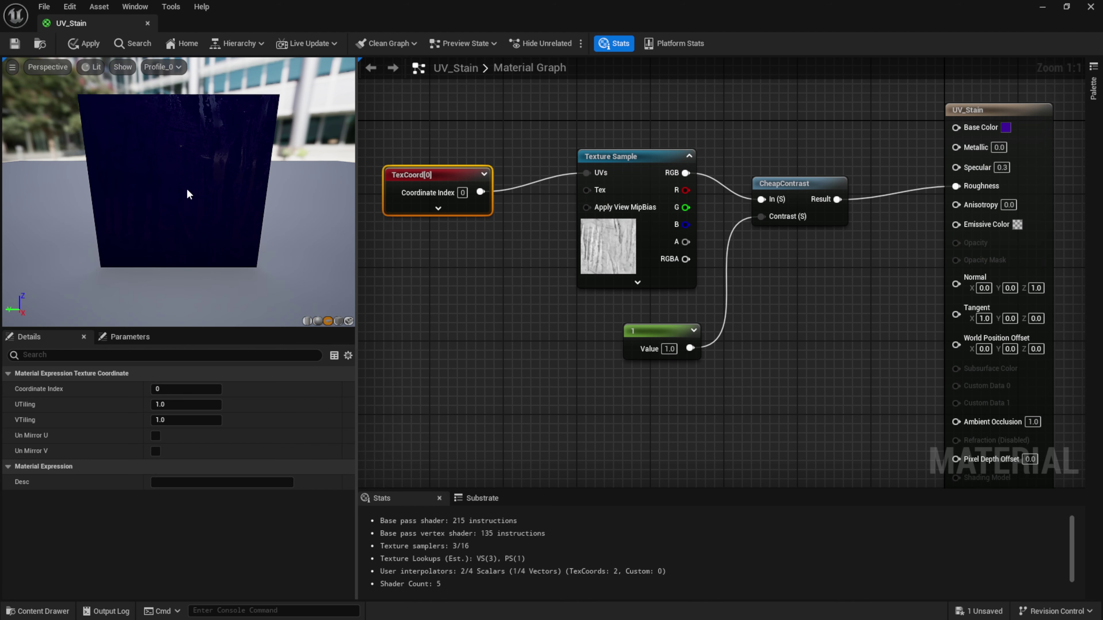
{"action": "mouse_move", "coordinate": [187, 194]}
{"action": "right_mouse_down"}
{"action": "mouse_move", "coordinate": [186, 167]}
{"action": "mouse_move", "coordinate": [186, 189]}
{"action": "right_mouse_up"}
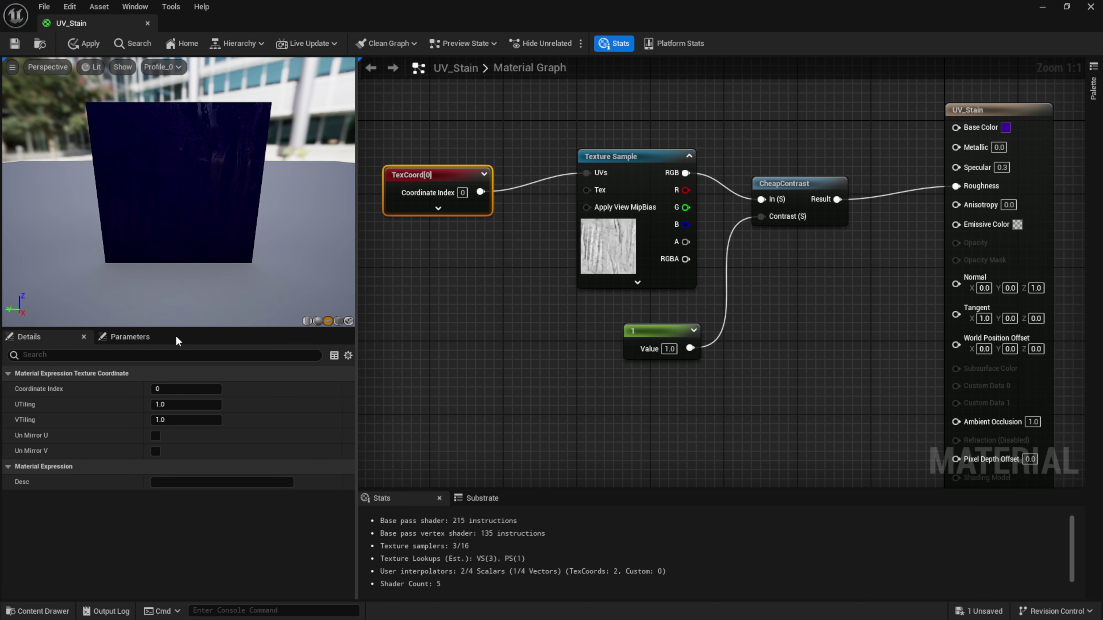
{"action": "left_click", "coordinate": [185, 406]}
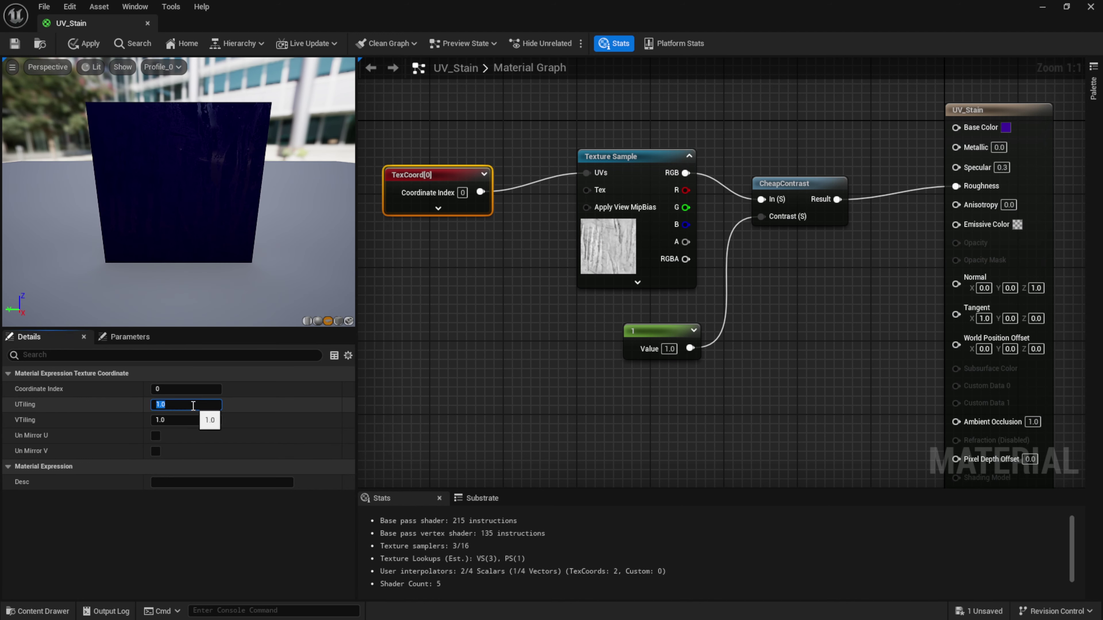
{"action": "left_click", "coordinate": [180, 421]}
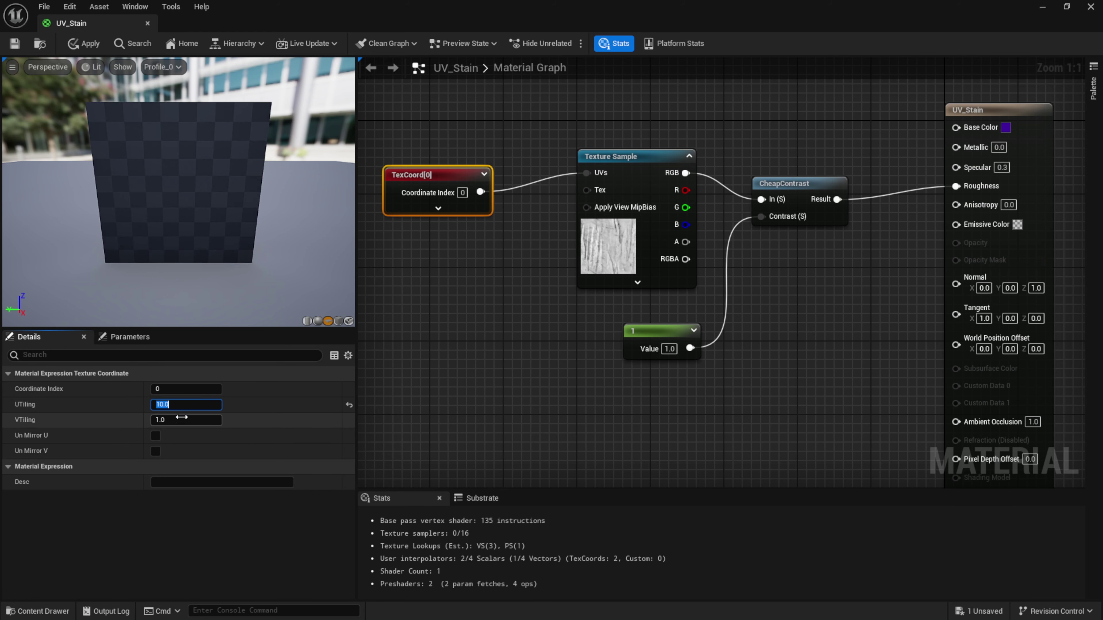
{"action": "type", "text": "10"}
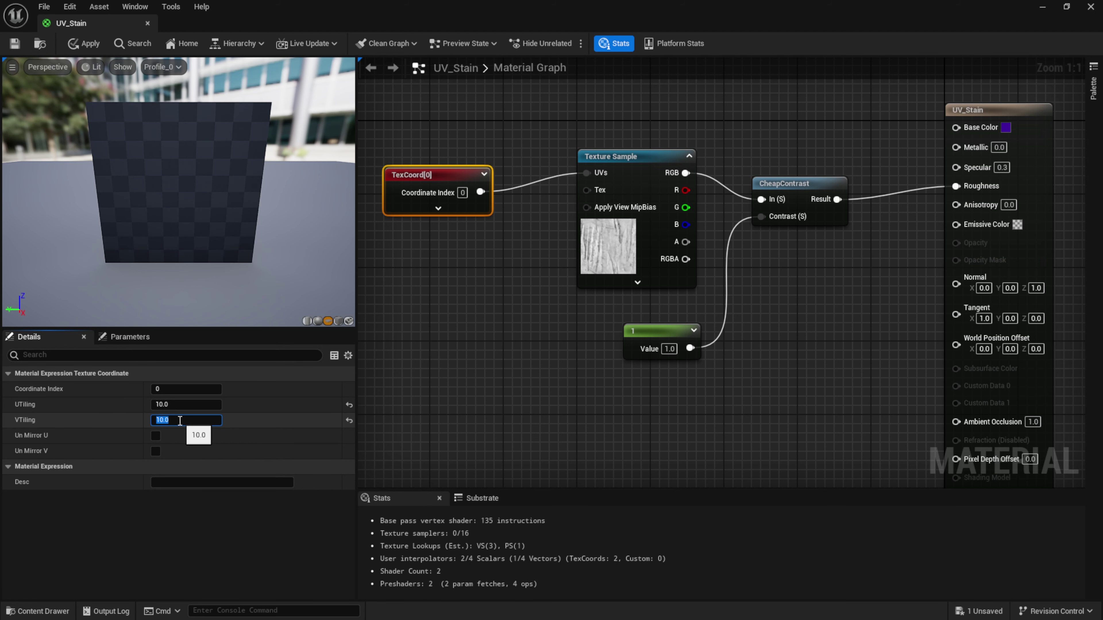
{"action": "key", "text": "Return"}
{"action": "scroll", "coordinate": [190, 184], "scroll_direction": "up", "scroll_amount": 5}
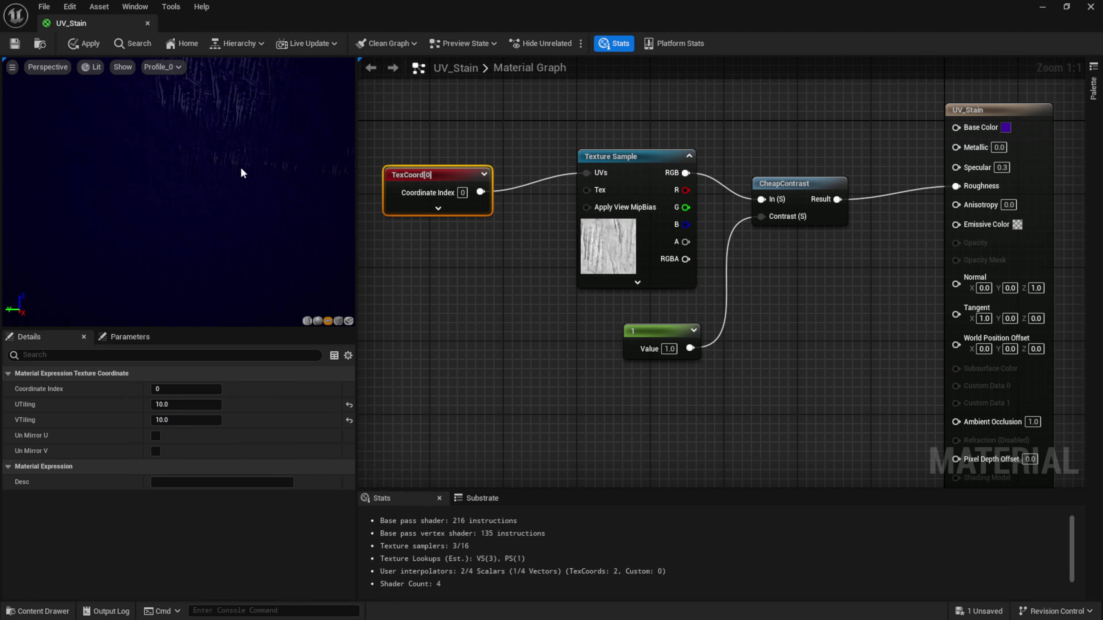
- Save UV_Stain and return to the level to inspect the tiled stain on the character's head
{"action": "left_click", "coordinate": [19, 43]}
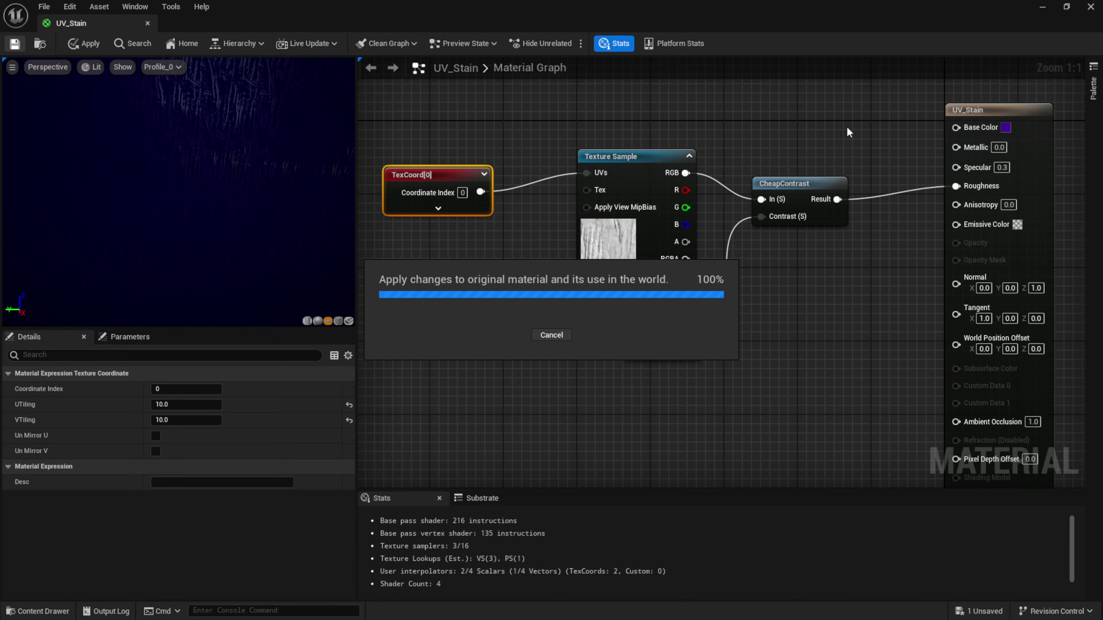
{"action": "left_click", "coordinate": [1046, 6]}
{"action": "left_click_drag", "start_coordinate": [421, 231], "coordinate": [469, 226], "text": "alt"}
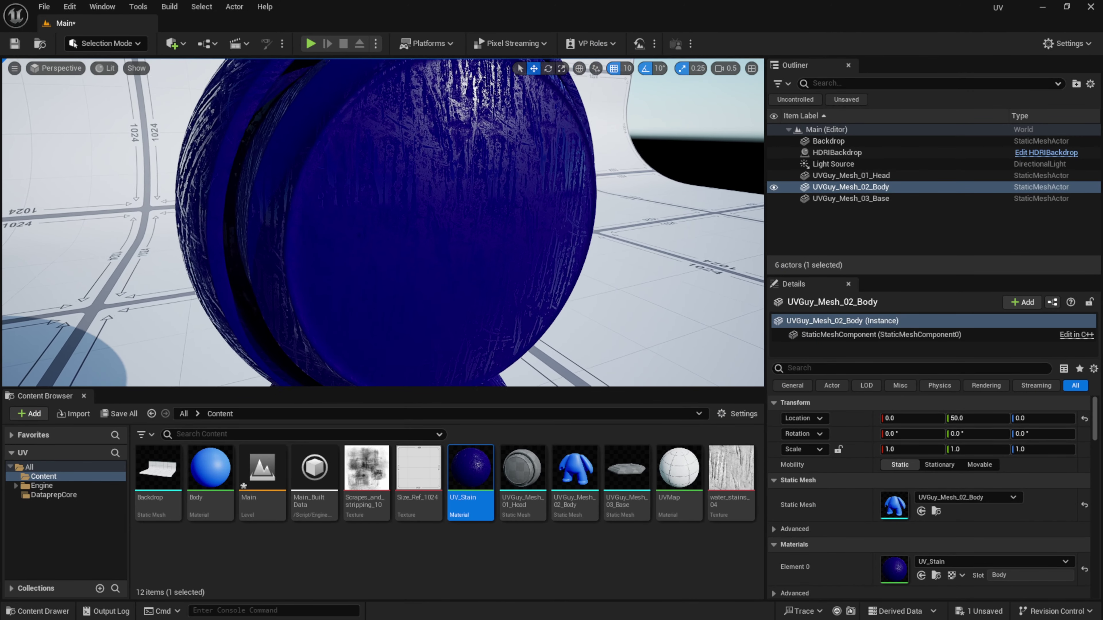
{"action": "right_click_drag", "start_coordinate": [421, 199], "coordinate": [401, 187]}
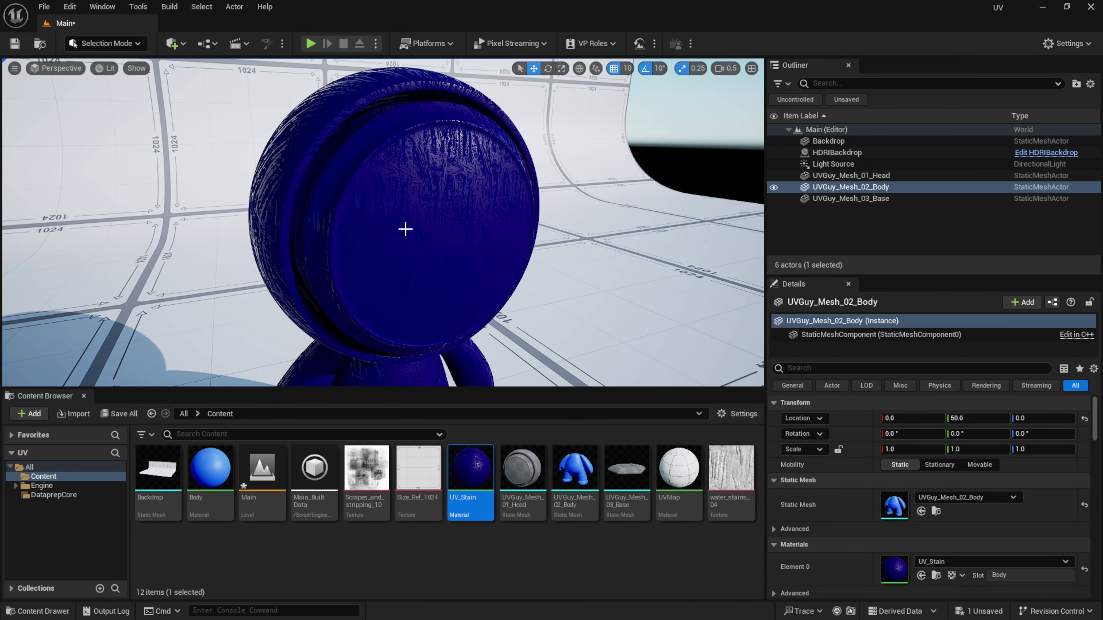
{"action": "right_click_drag", "start_coordinate": [388, 265], "coordinate": [373, 291]}
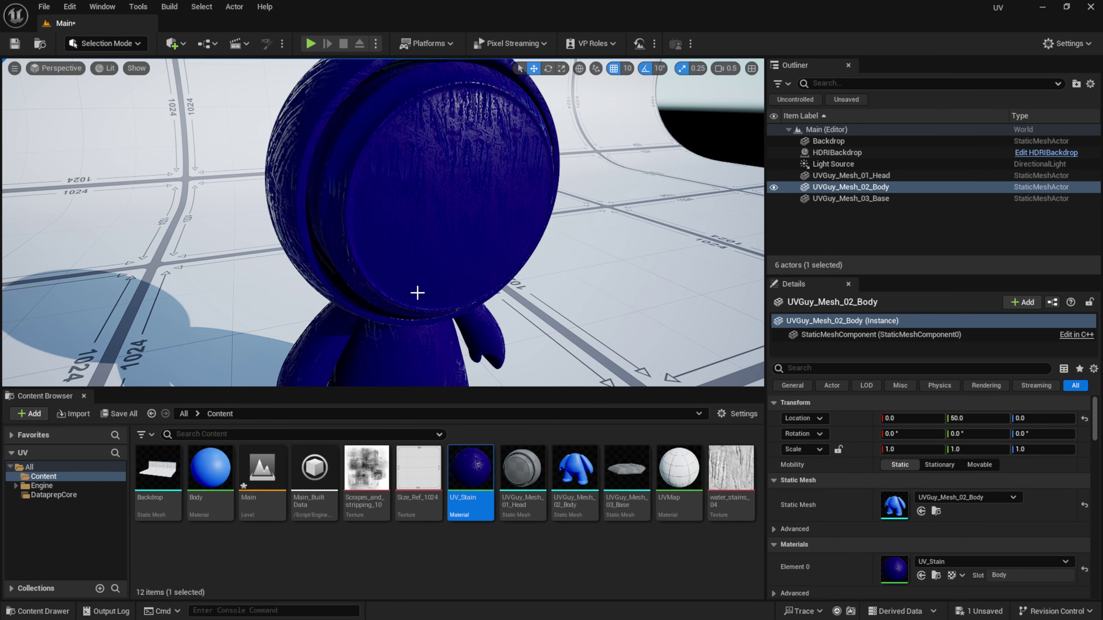
- Create a new material named Decal_Stain in the Content folder and open it for editing
{"action": "right_click", "coordinate": [411, 564]}
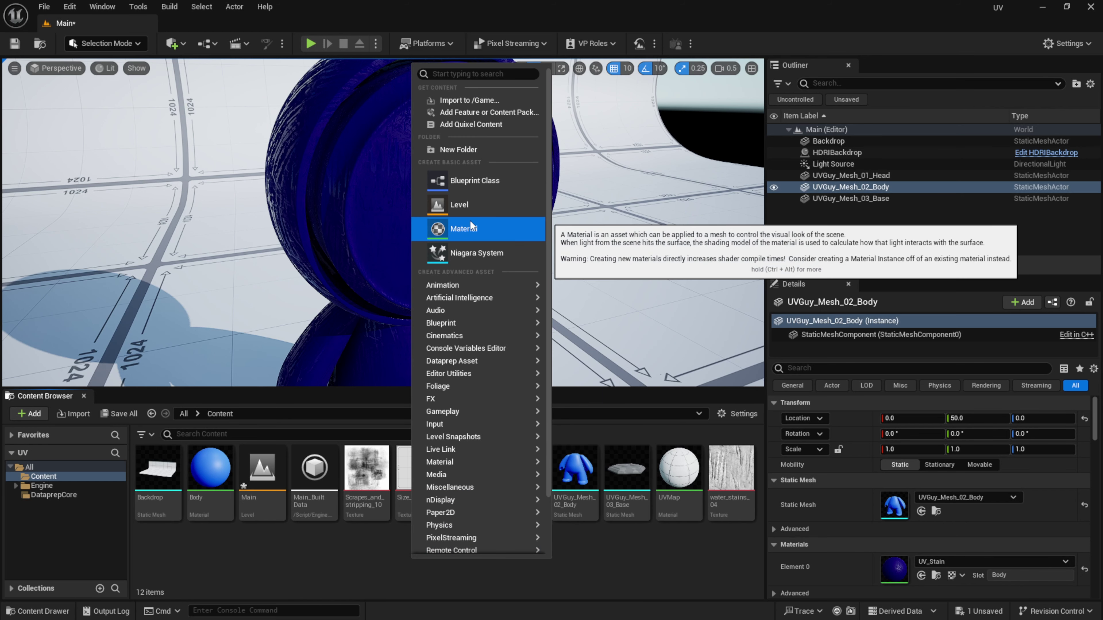
{"action": "left_click", "coordinate": [473, 229]}
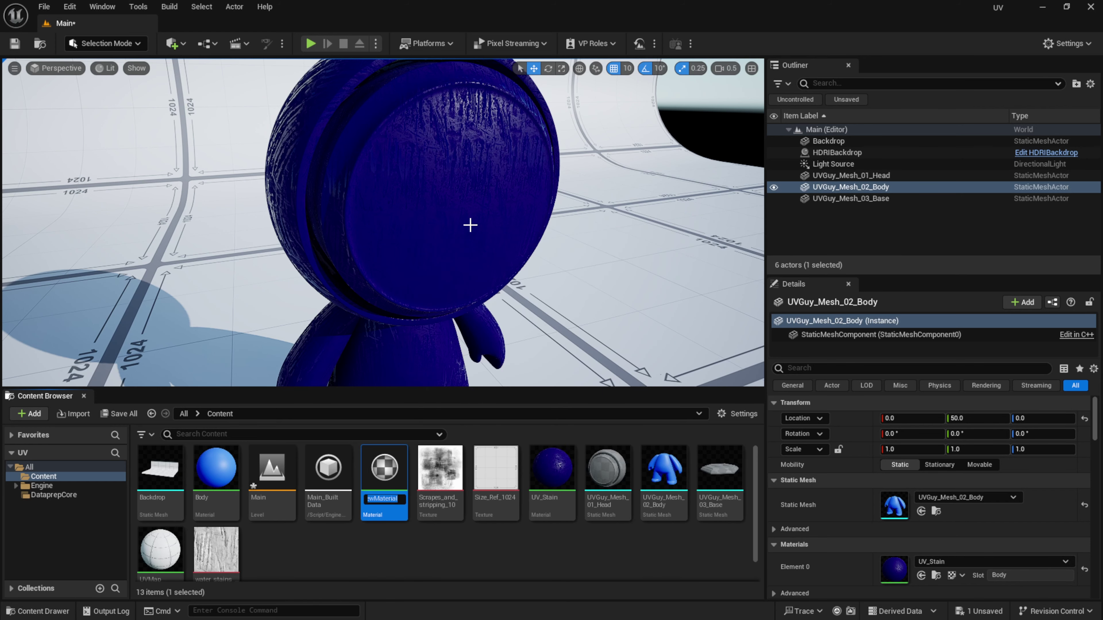
{"action": "type", "text": "Decal_Stain"}
{"action": "key", "text": "Return"}
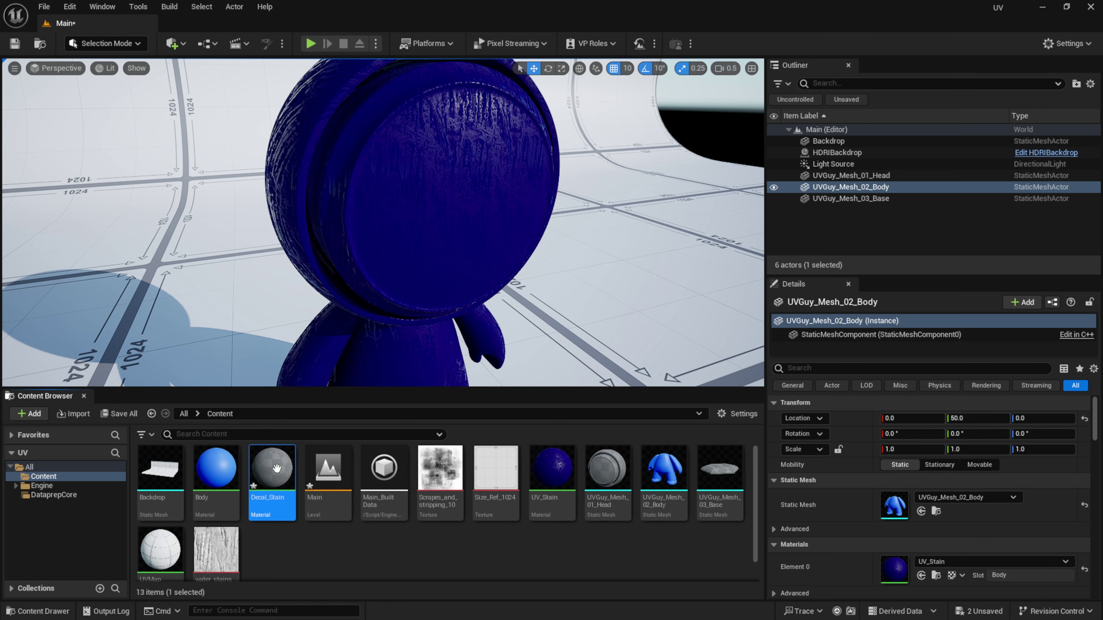
{"action": "double_click", "coordinate": [280, 466]}
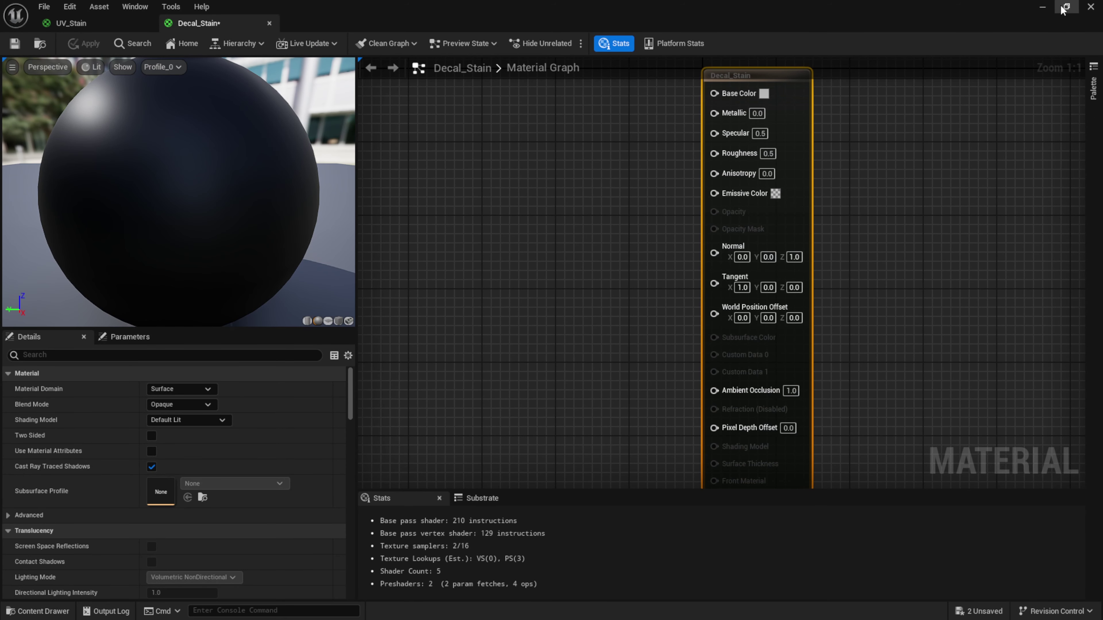
- Bring the Scrapes_and_stripping_10 texture from the Content folder into the Decal_Stain graph as a texture sample
{"action": "left_click", "coordinate": [1066, 6]}
{"action": "left_click_drag", "start_coordinate": [591, 49], "coordinate": [787, 50]}
{"action": "mouse_move", "coordinate": [696, 233]}
{"action": "right_mouse_down"}
{"action": "mouse_move", "coordinate": [753, 239]}
{"action": "mouse_move", "coordinate": [696, 240]}
{"action": "right_mouse_up"}
{"action": "scroll", "coordinate": [288, 562], "scroll_direction": "down", "scroll_amount": 1}
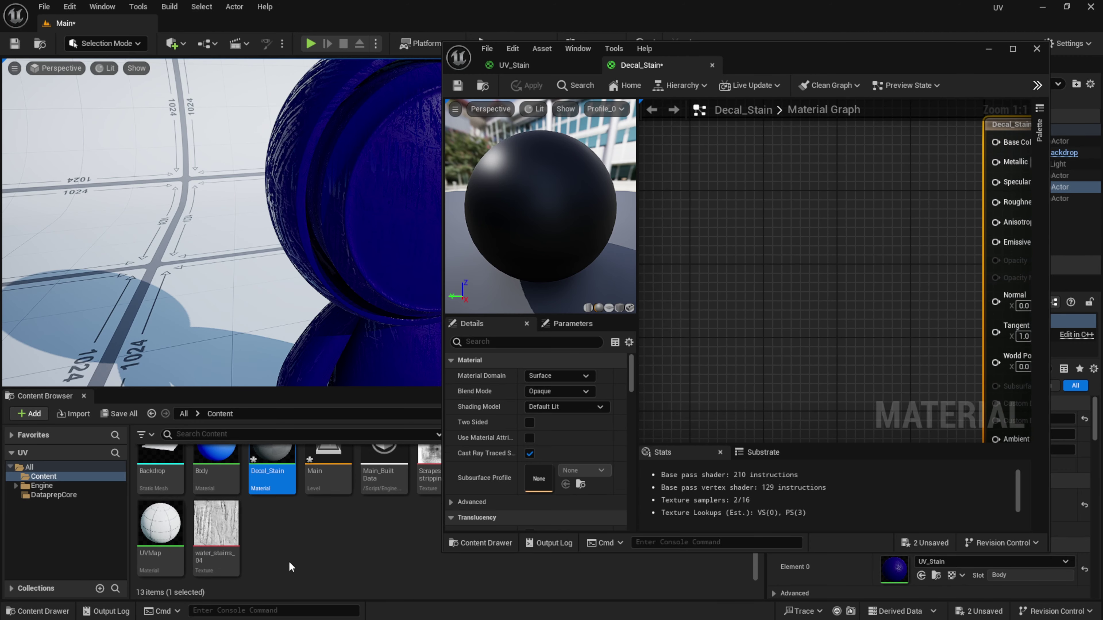
{"action": "left_click_drag", "start_coordinate": [758, 48], "coordinate": [848, 49]}
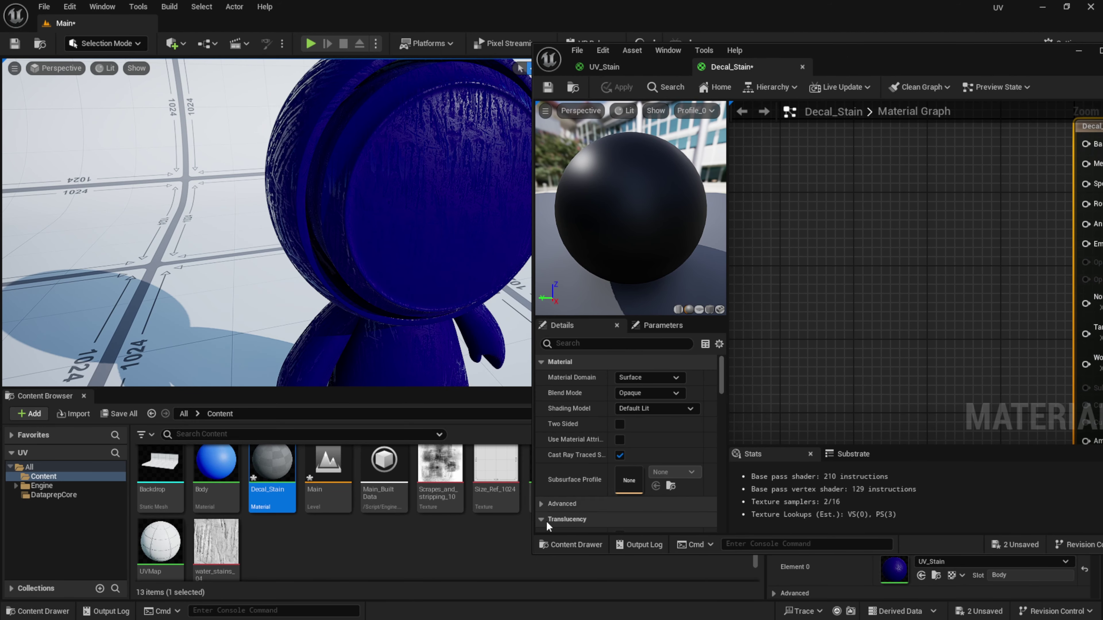
{"action": "mouse_move", "coordinate": [434, 463]}
{"action": "left_click_drag", "start_coordinate": [434, 463], "coordinate": [867, 236]}
{"action": "right_click_drag", "start_coordinate": [965, 196], "coordinate": [905, 199]}
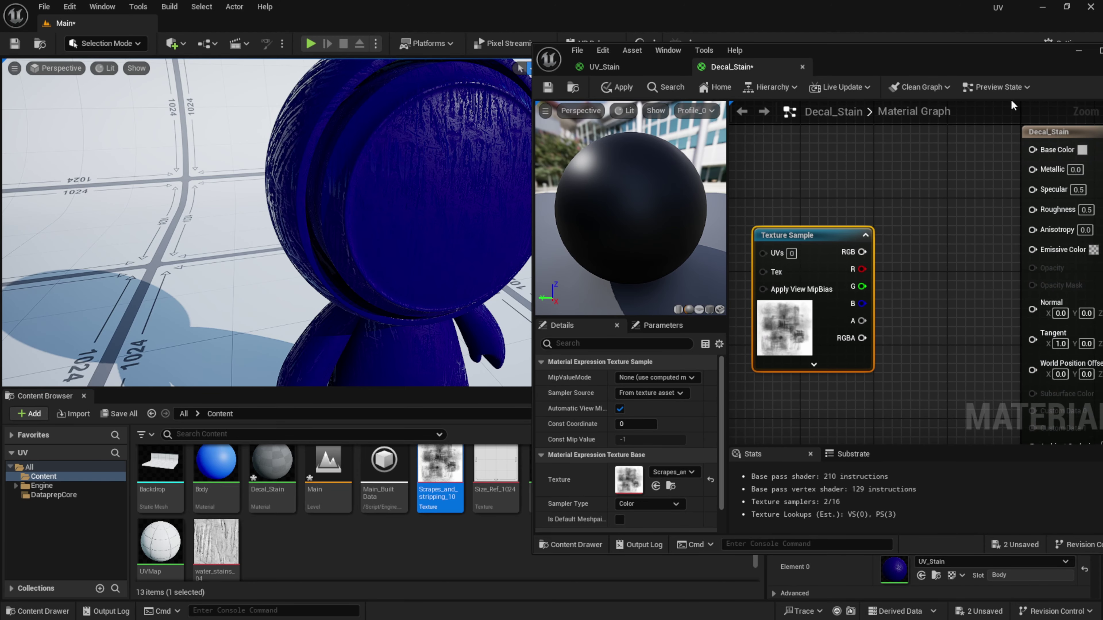
{"action": "left_click_drag", "start_coordinate": [1008, 56], "coordinate": [733, 56]}
{"action": "left_click", "coordinate": [825, 49]}
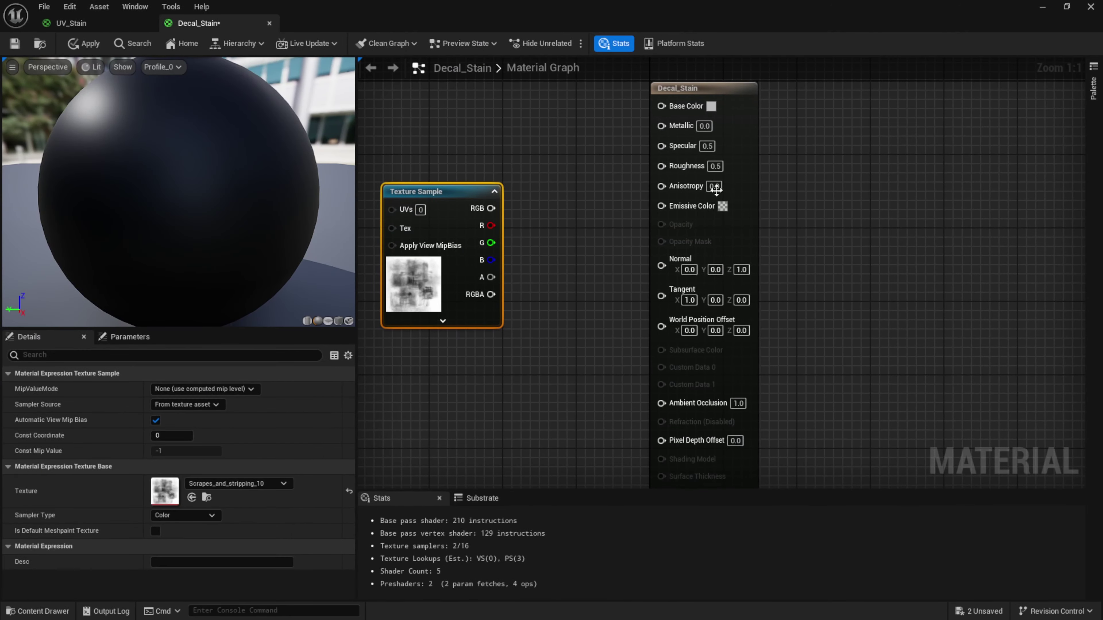
- Arrange the texture sample beside the Decal_Stain result node, leaving the result node selected to show the material settings
{"action": "right_click_drag", "start_coordinate": [550, 204], "coordinate": [608, 261]}
{"action": "left_click_drag", "start_coordinate": [530, 250], "coordinate": [538, 193]}
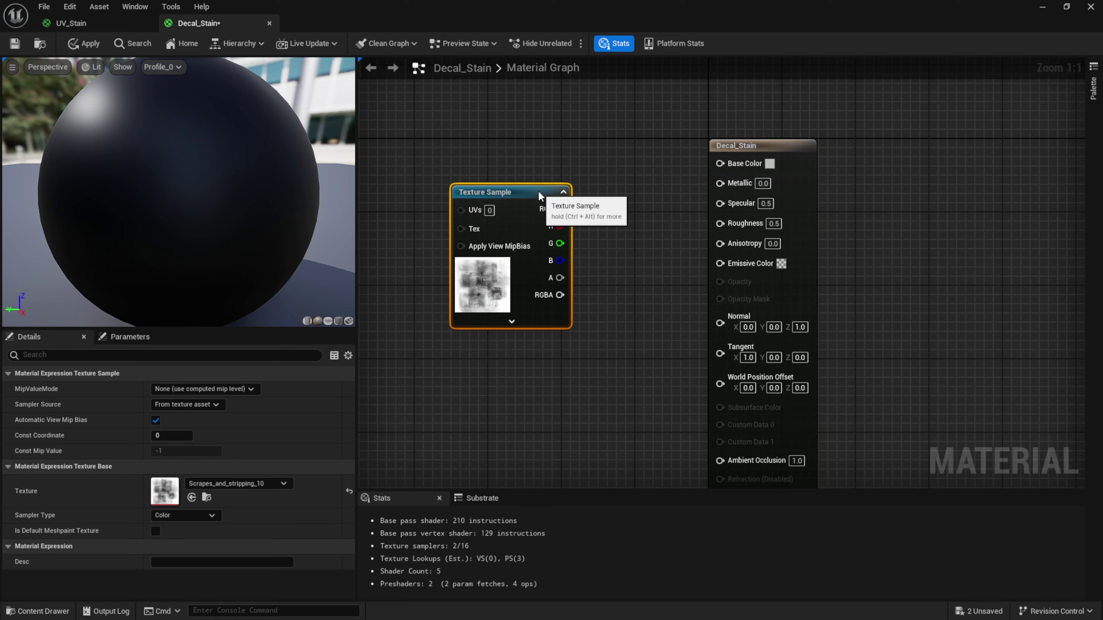
{"action": "left_click_drag", "start_coordinate": [775, 145], "coordinate": [771, 130]}
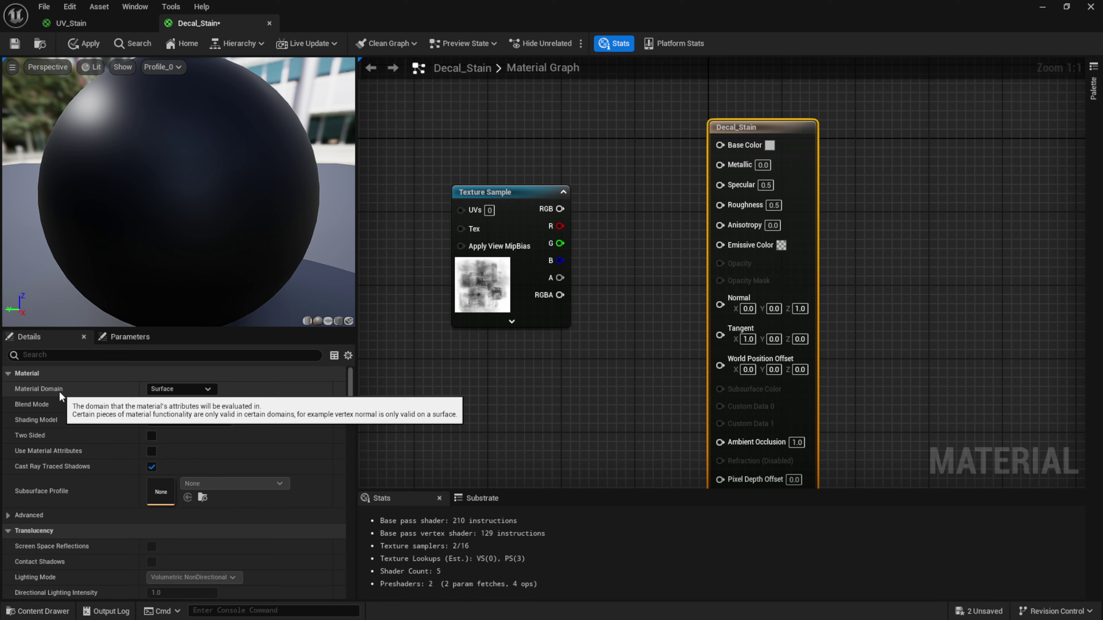
- Set the Decal_Stain material domain to Deferred Decal and its blend mode to Translucent
{"action": "left_click", "coordinate": [207, 389]}
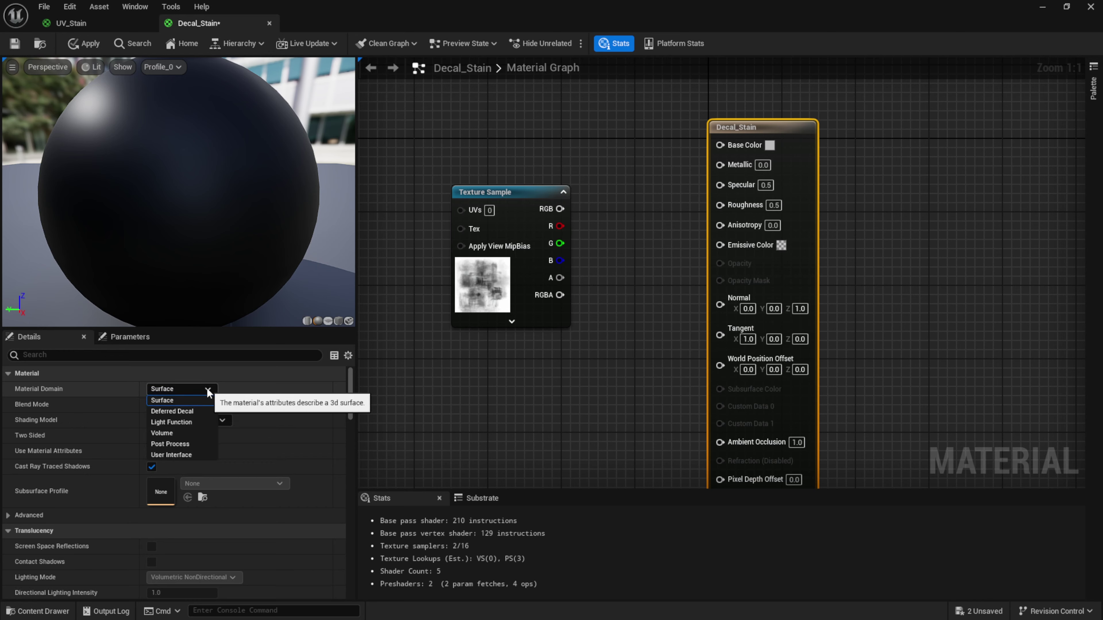
{"action": "left_click", "coordinate": [194, 412]}
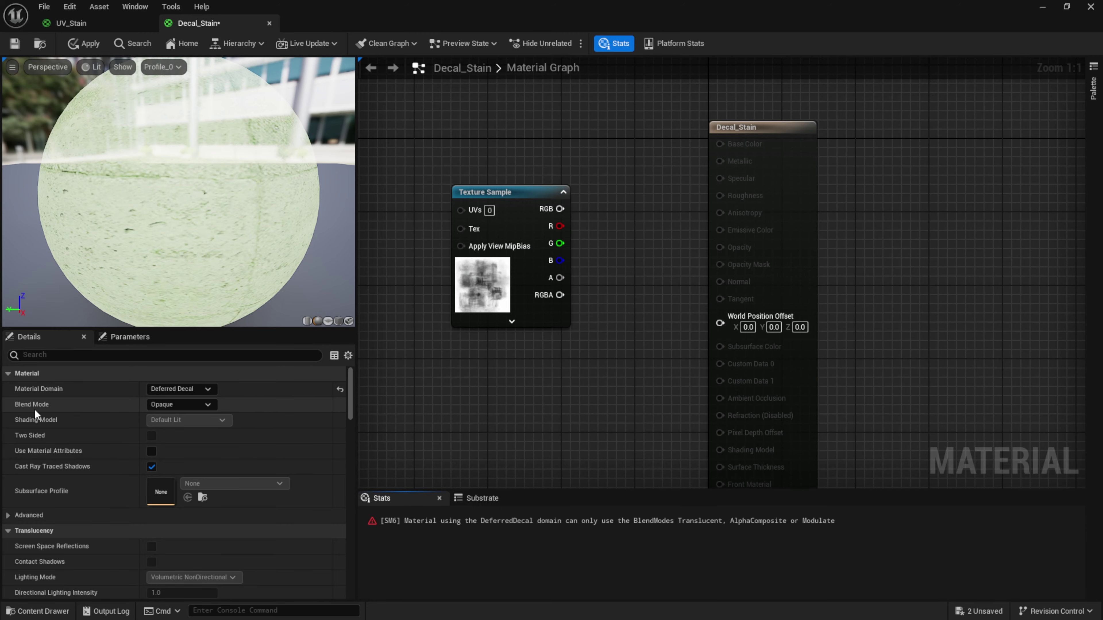
{"action": "left_click", "coordinate": [199, 404]}
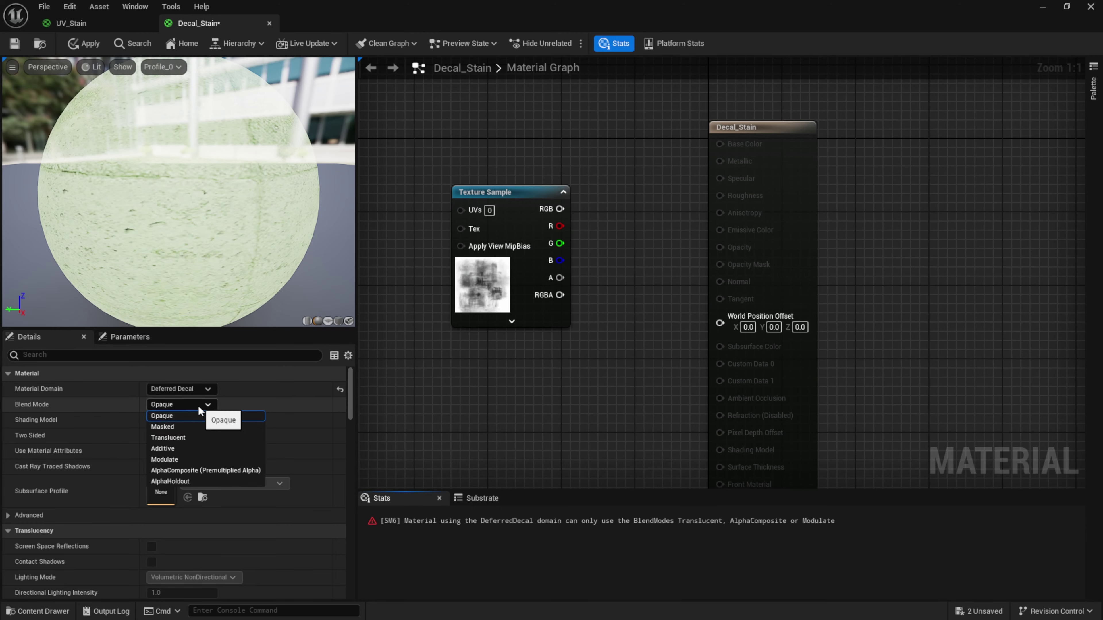
{"action": "left_click", "coordinate": [189, 438]}
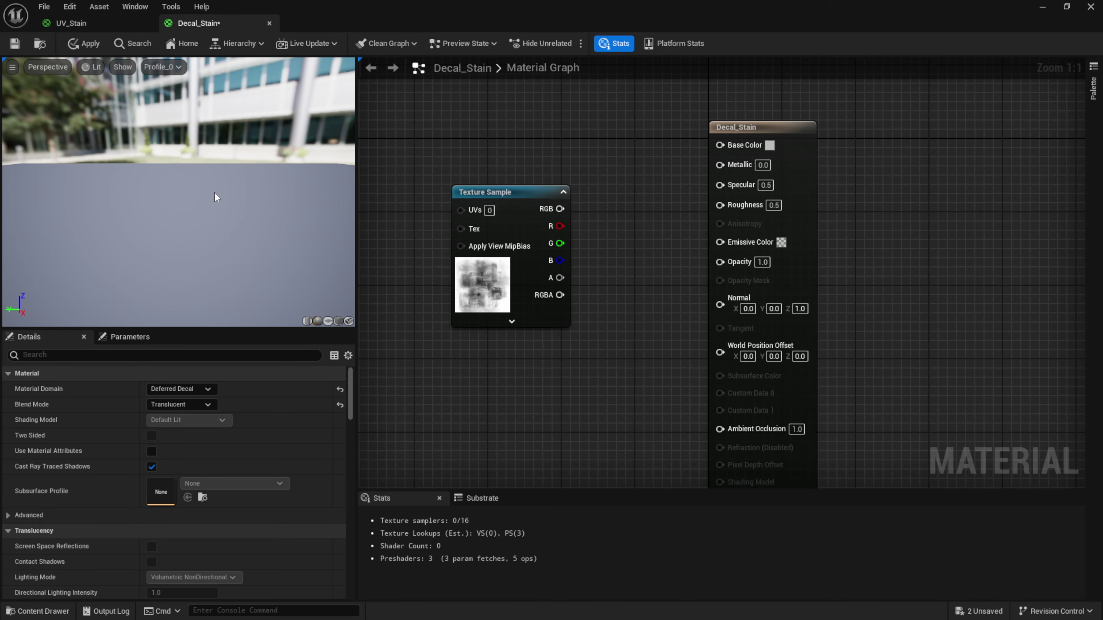
- Connect the texture sample's RGB output to Base Color and inspect the scrapes texture on the plane in the material preview
{"action": "left_click_drag", "start_coordinate": [532, 195], "coordinate": [725, 150]}
{"action": "left_click_drag", "start_coordinate": [495, 169], "coordinate": [513, 169]}
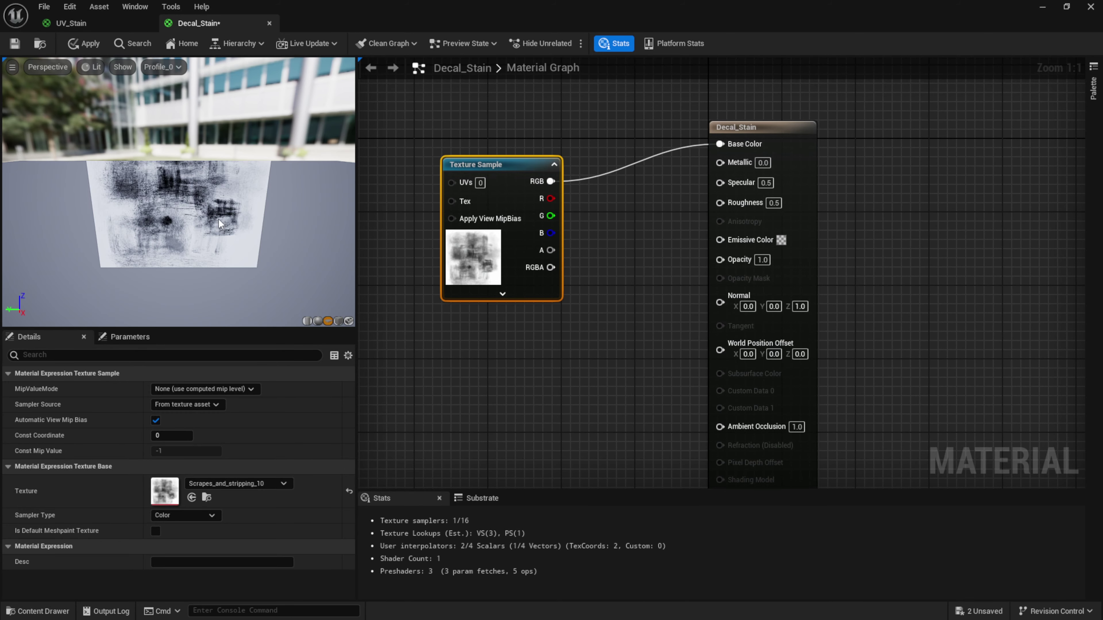
{"action": "right_click_drag", "start_coordinate": [194, 250], "coordinate": [244, 207]}
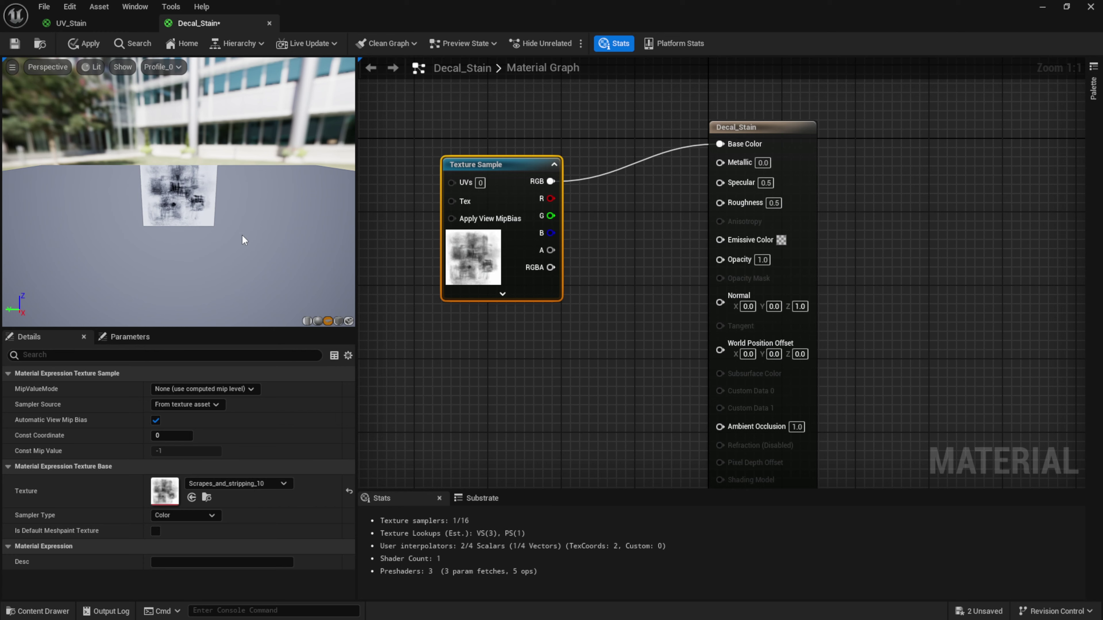
{"action": "left_click_drag", "start_coordinate": [244, 239], "coordinate": [245, 265]}
{"action": "scroll", "coordinate": [222, 198], "scroll_direction": "up", "scroll_amount": 5}
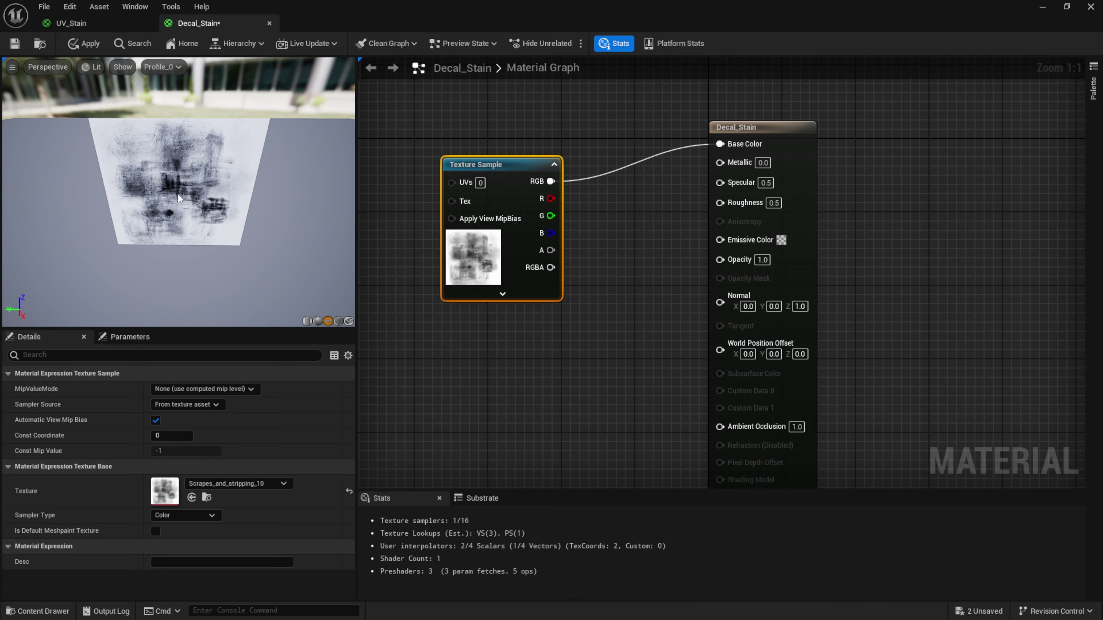